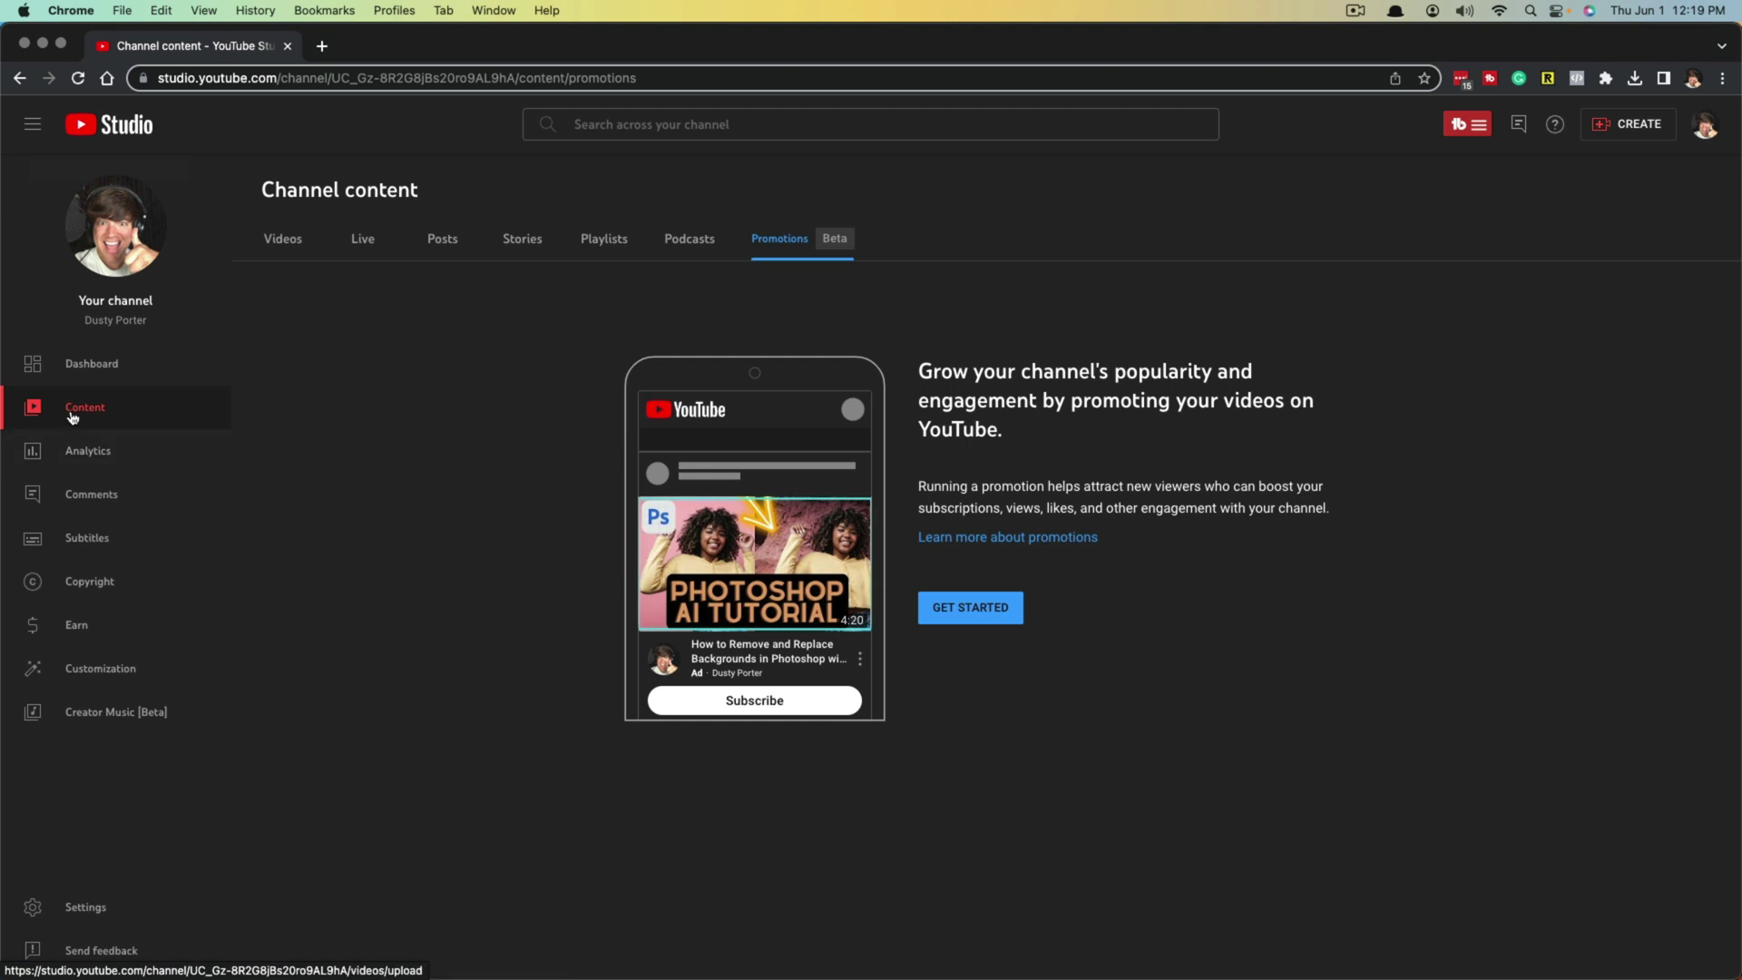
click(282, 240)
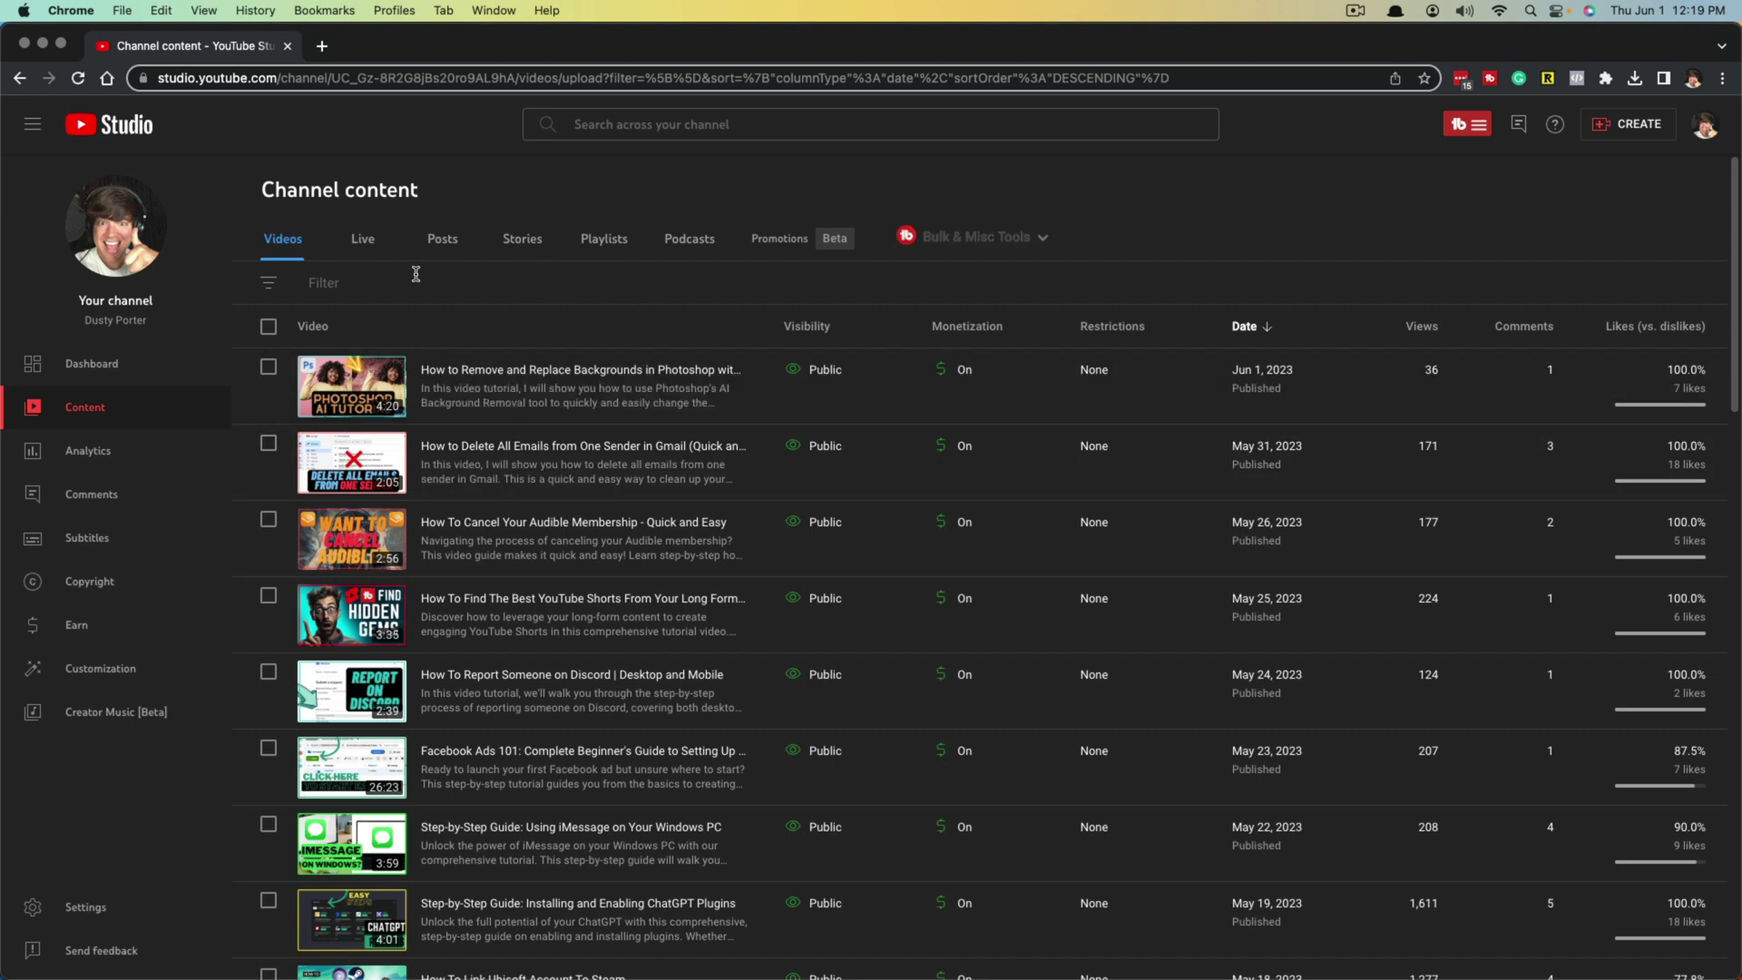
click(780, 243)
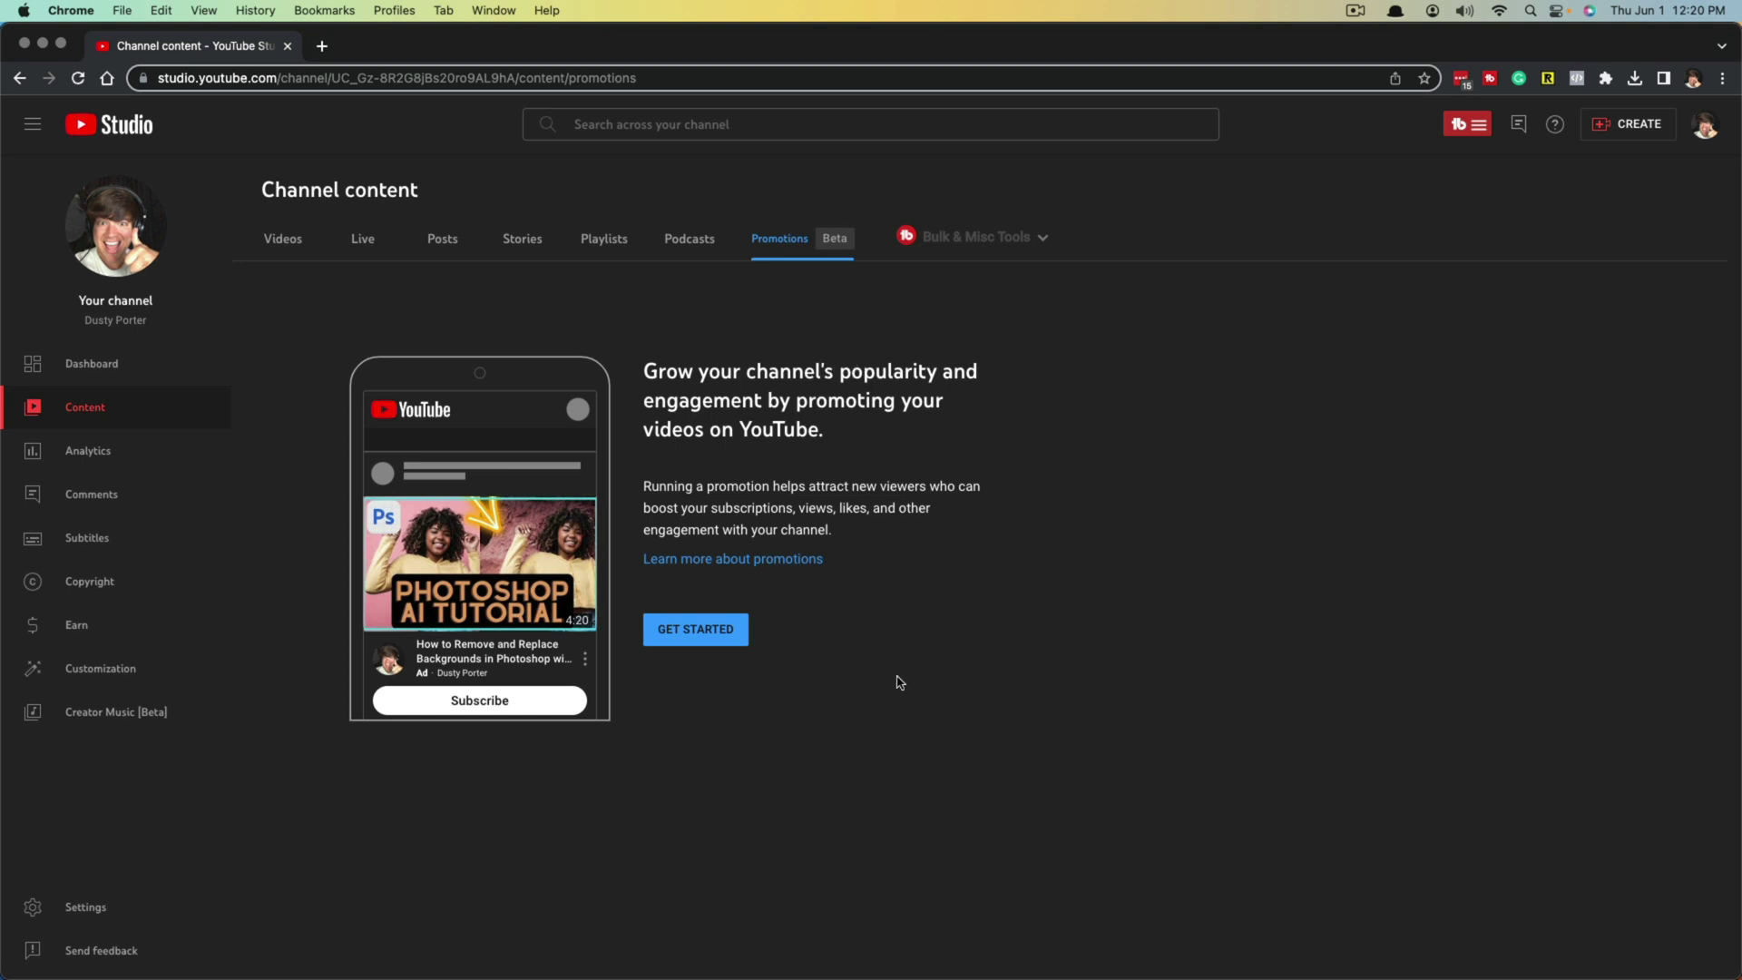
- Start a new video promotion with a newly created Google Ads account
click(701, 632)
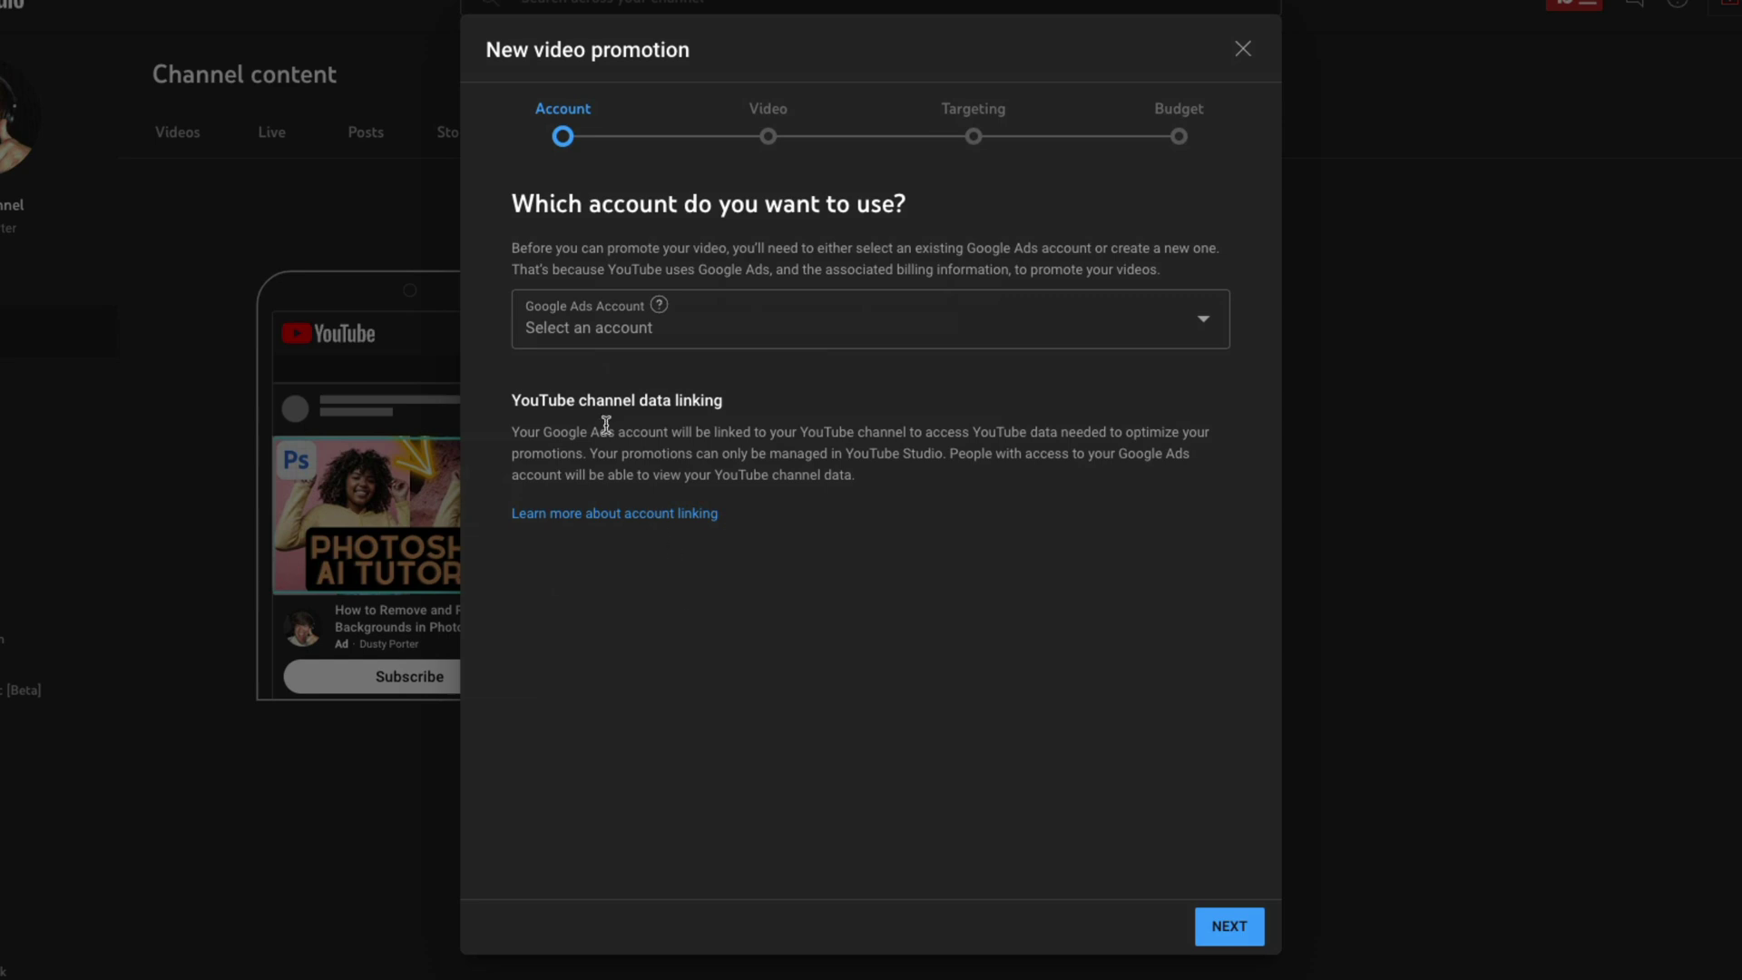
click(699, 330)
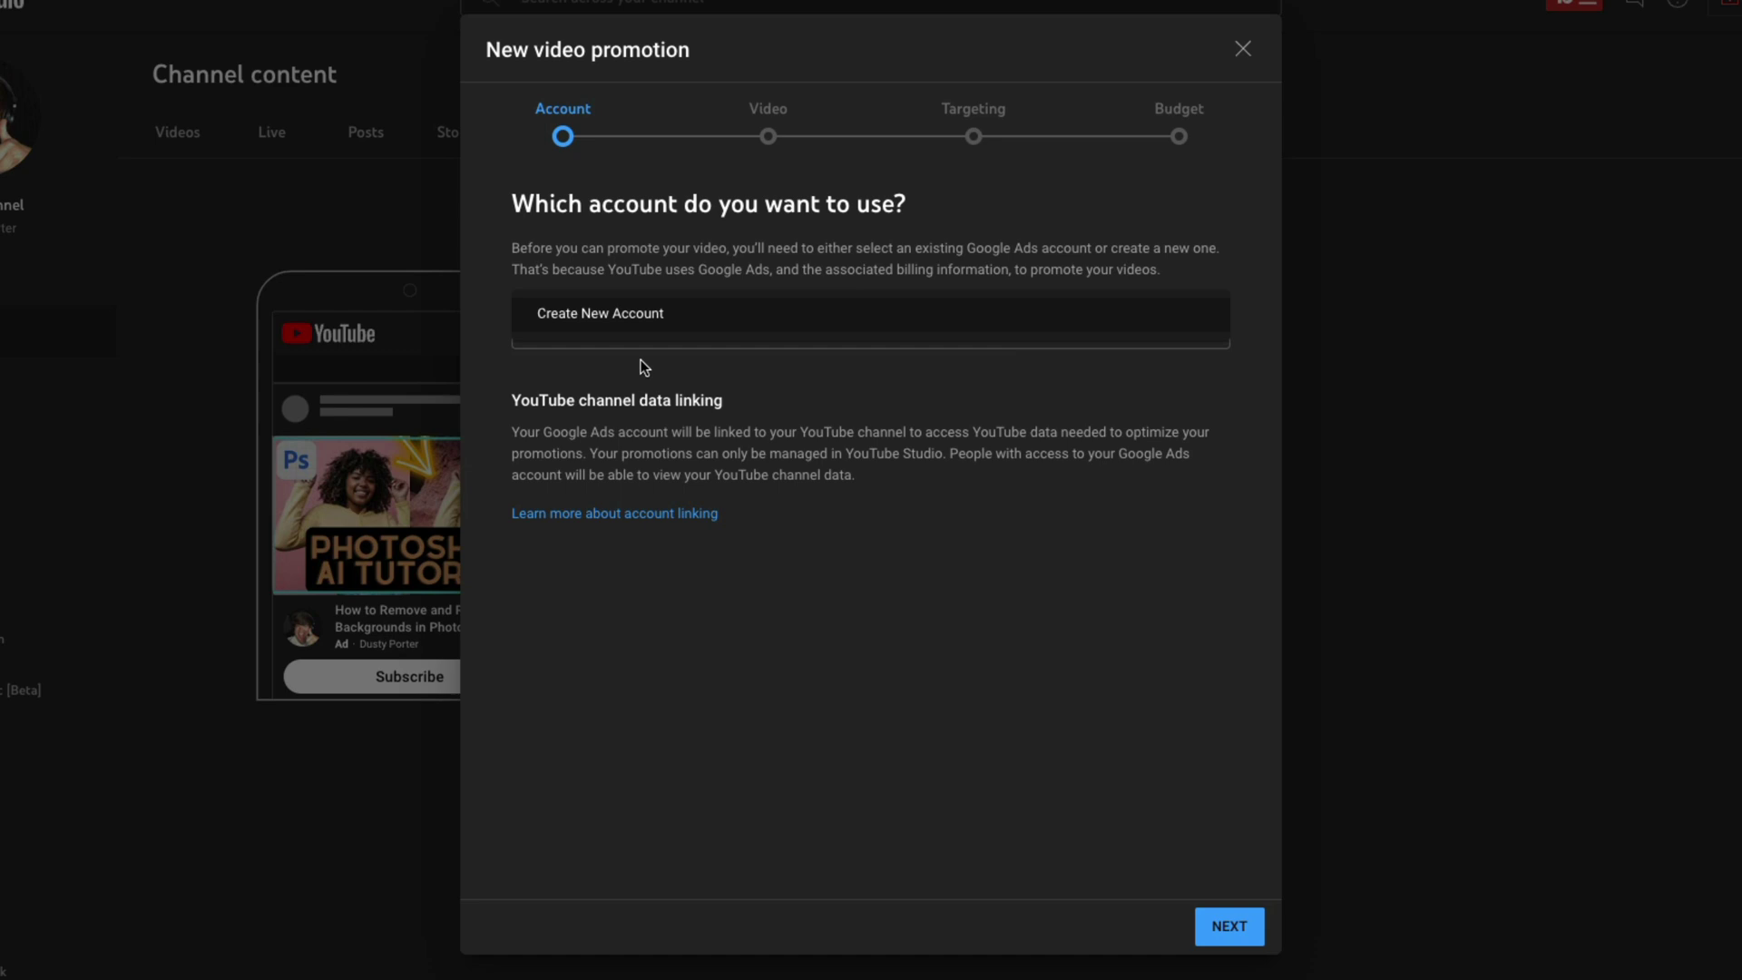
click(615, 316)
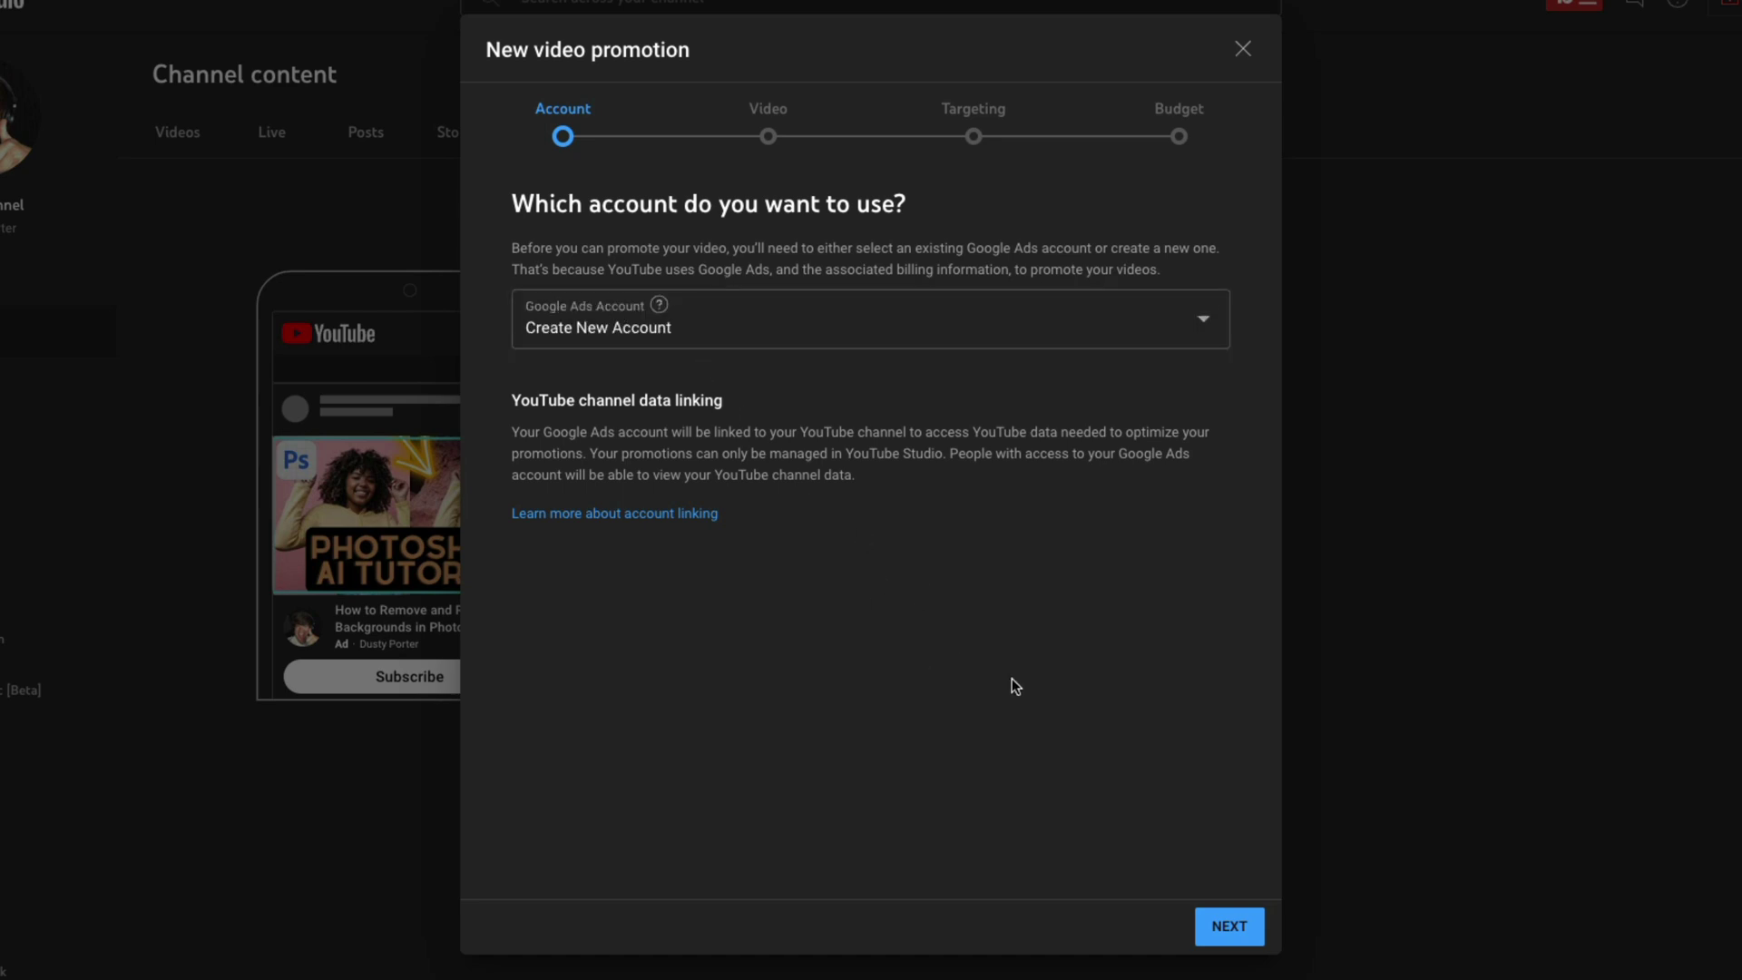
click(1226, 928)
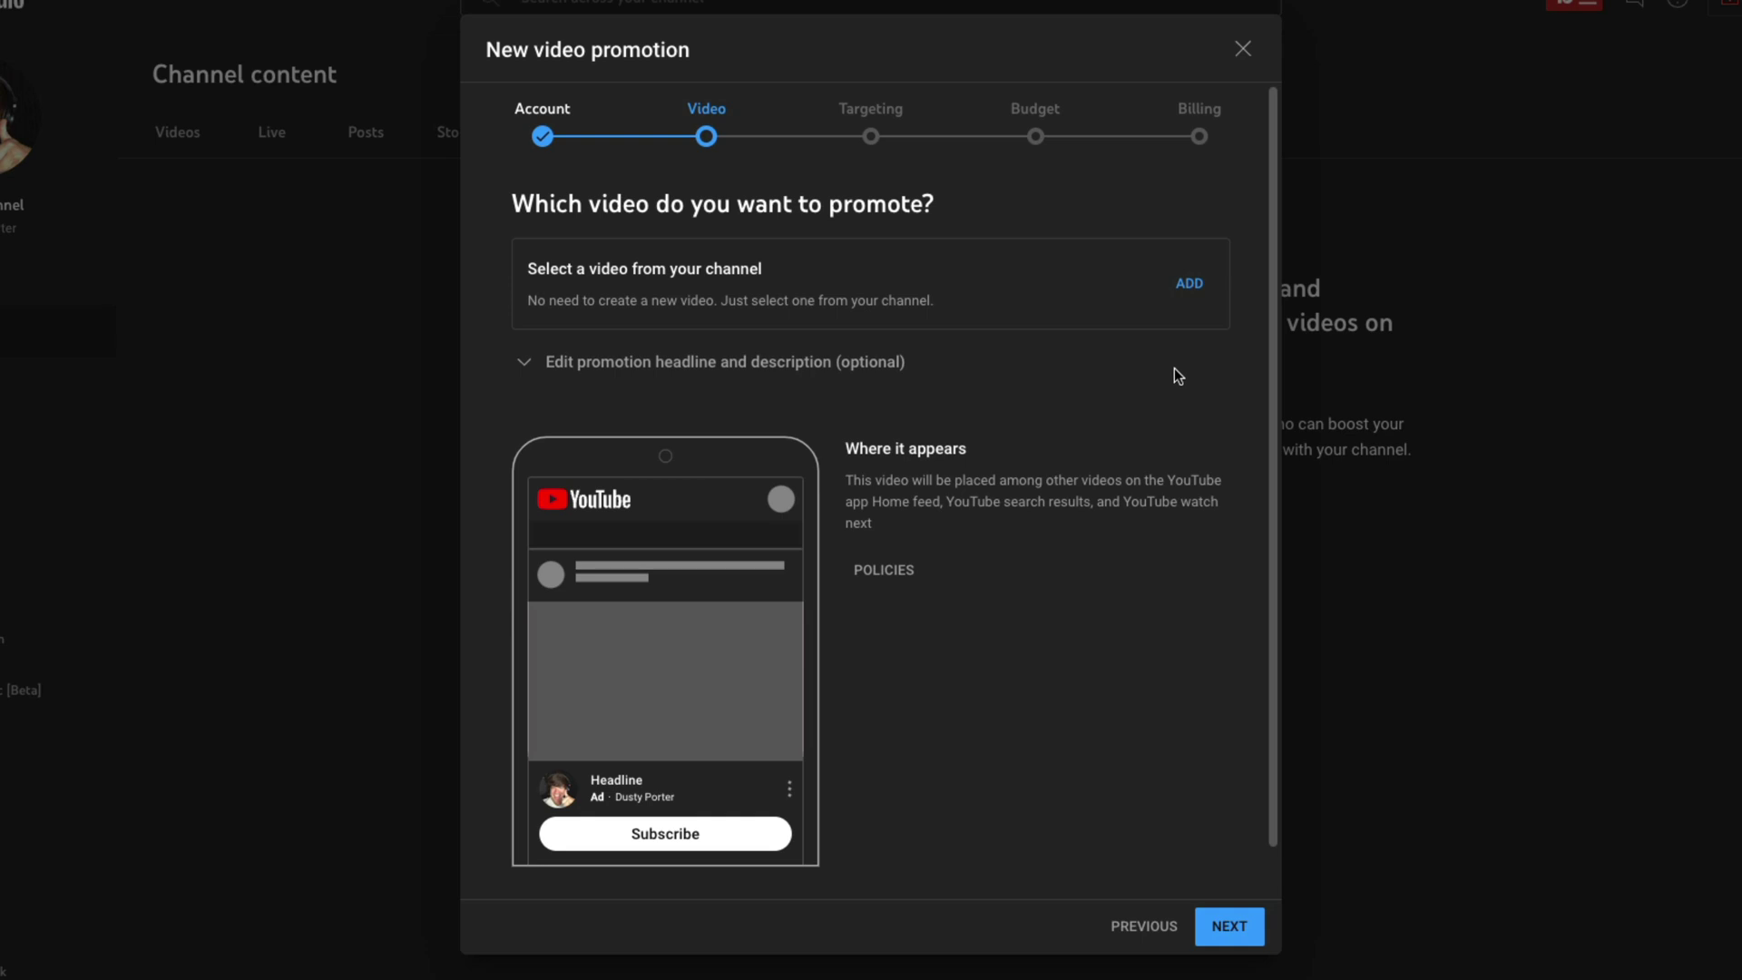
- Pick 'How to Remove and Replace Backgrounds in Photoshop with AI' as the video to promote
click(1189, 285)
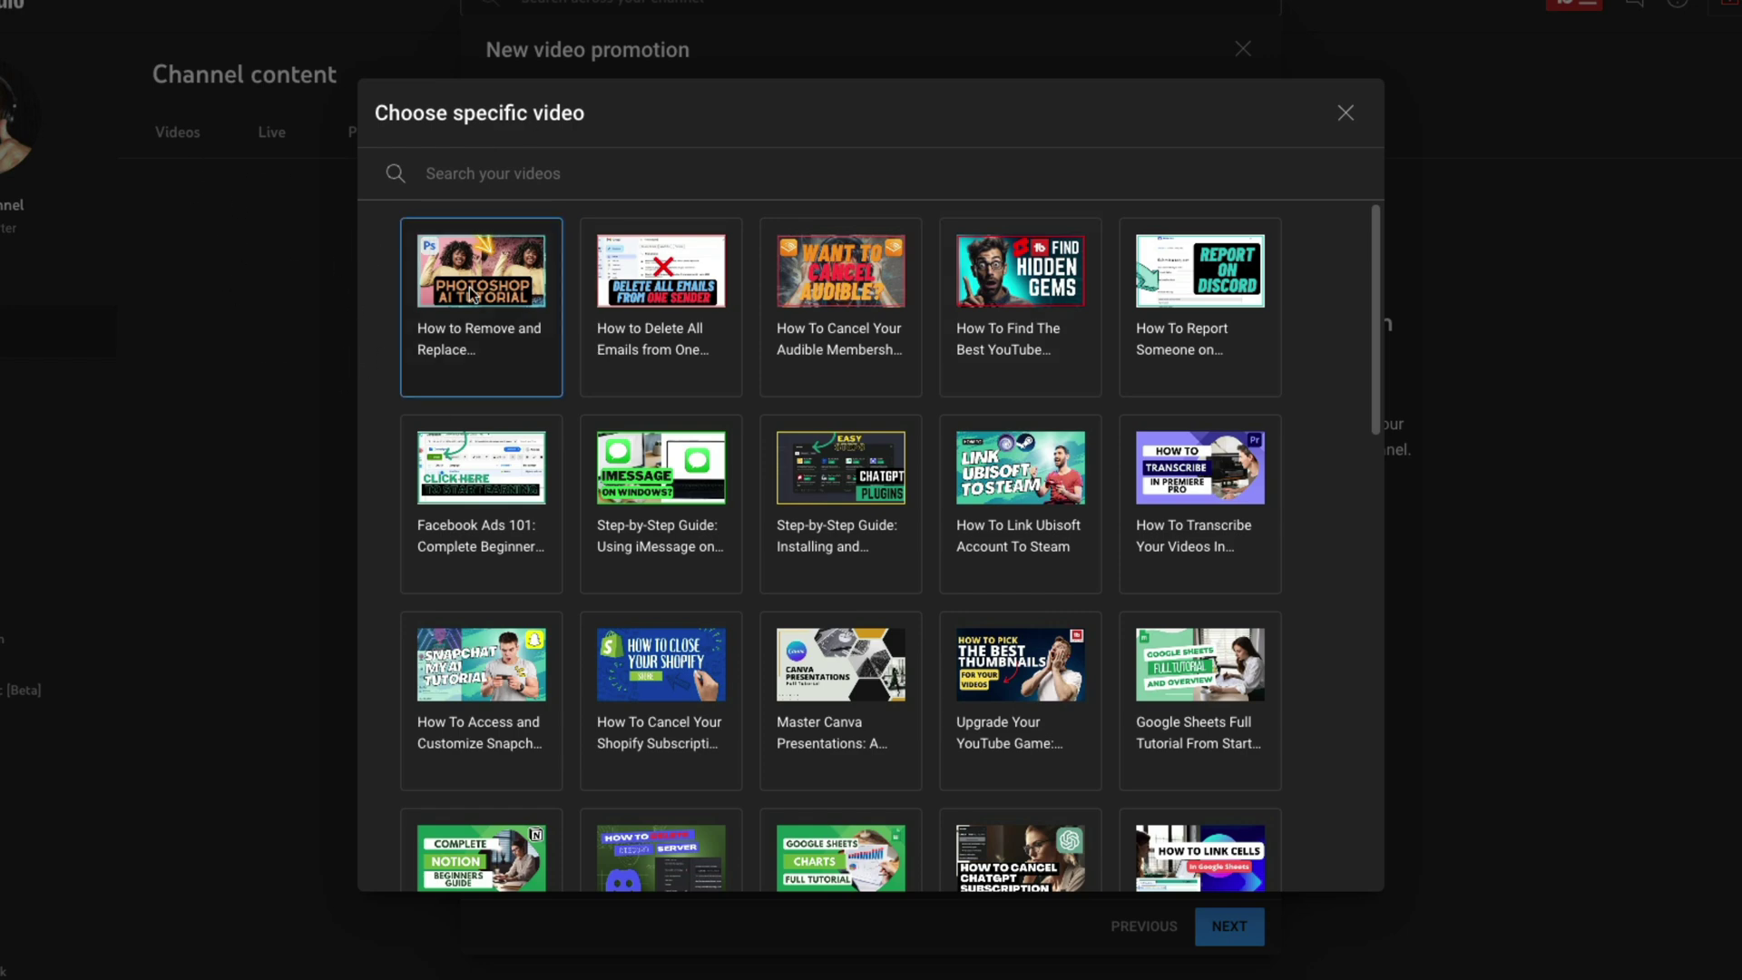
click(512, 320)
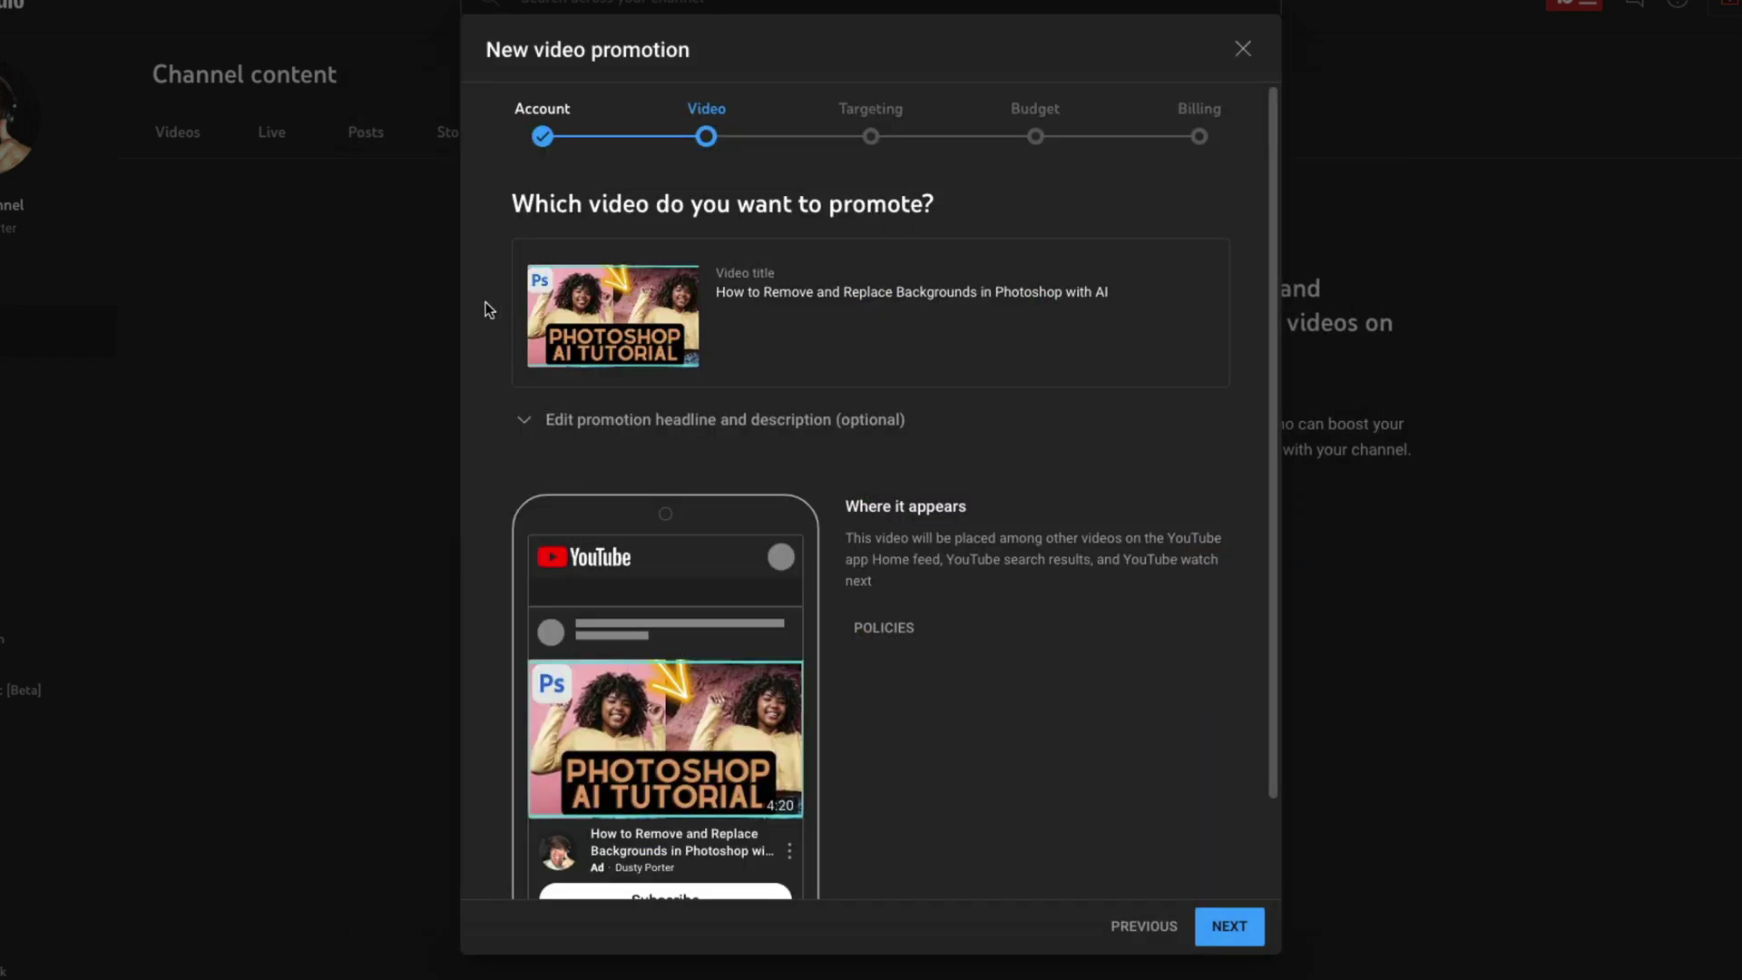
scroll(1005, 467, down, 1)
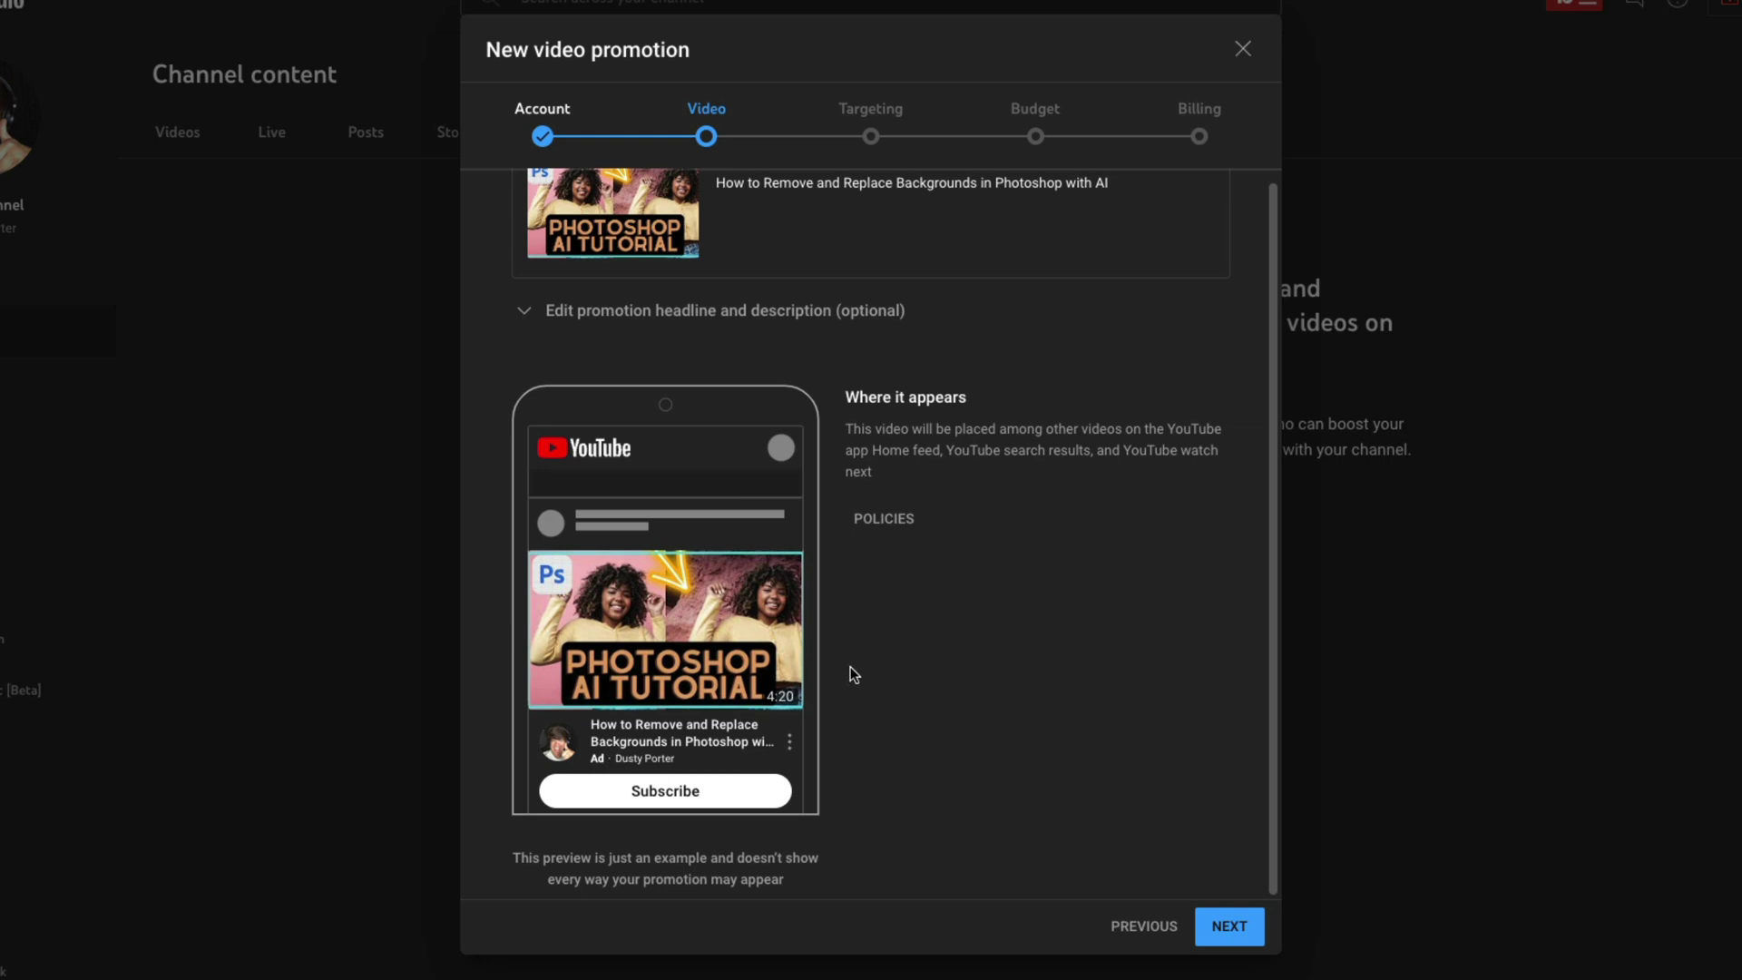
scroll(985, 558, up, 2)
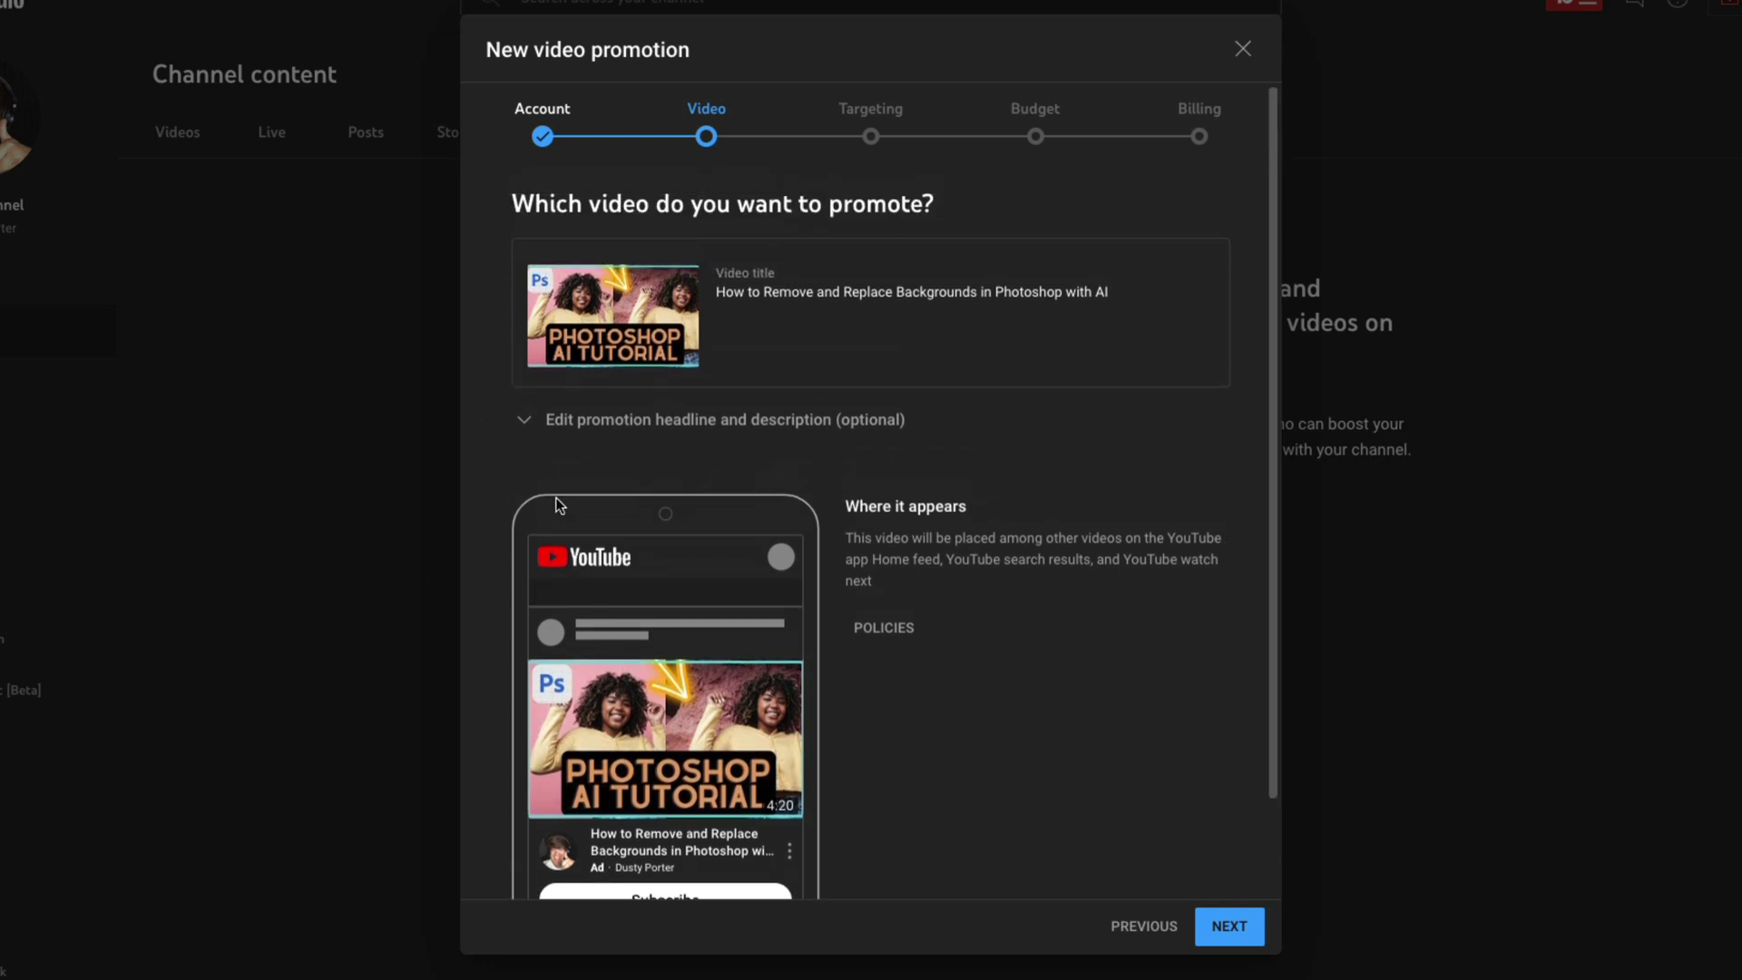
- Expand the headline and description fields, leaving the headline as the video title
click(526, 424)
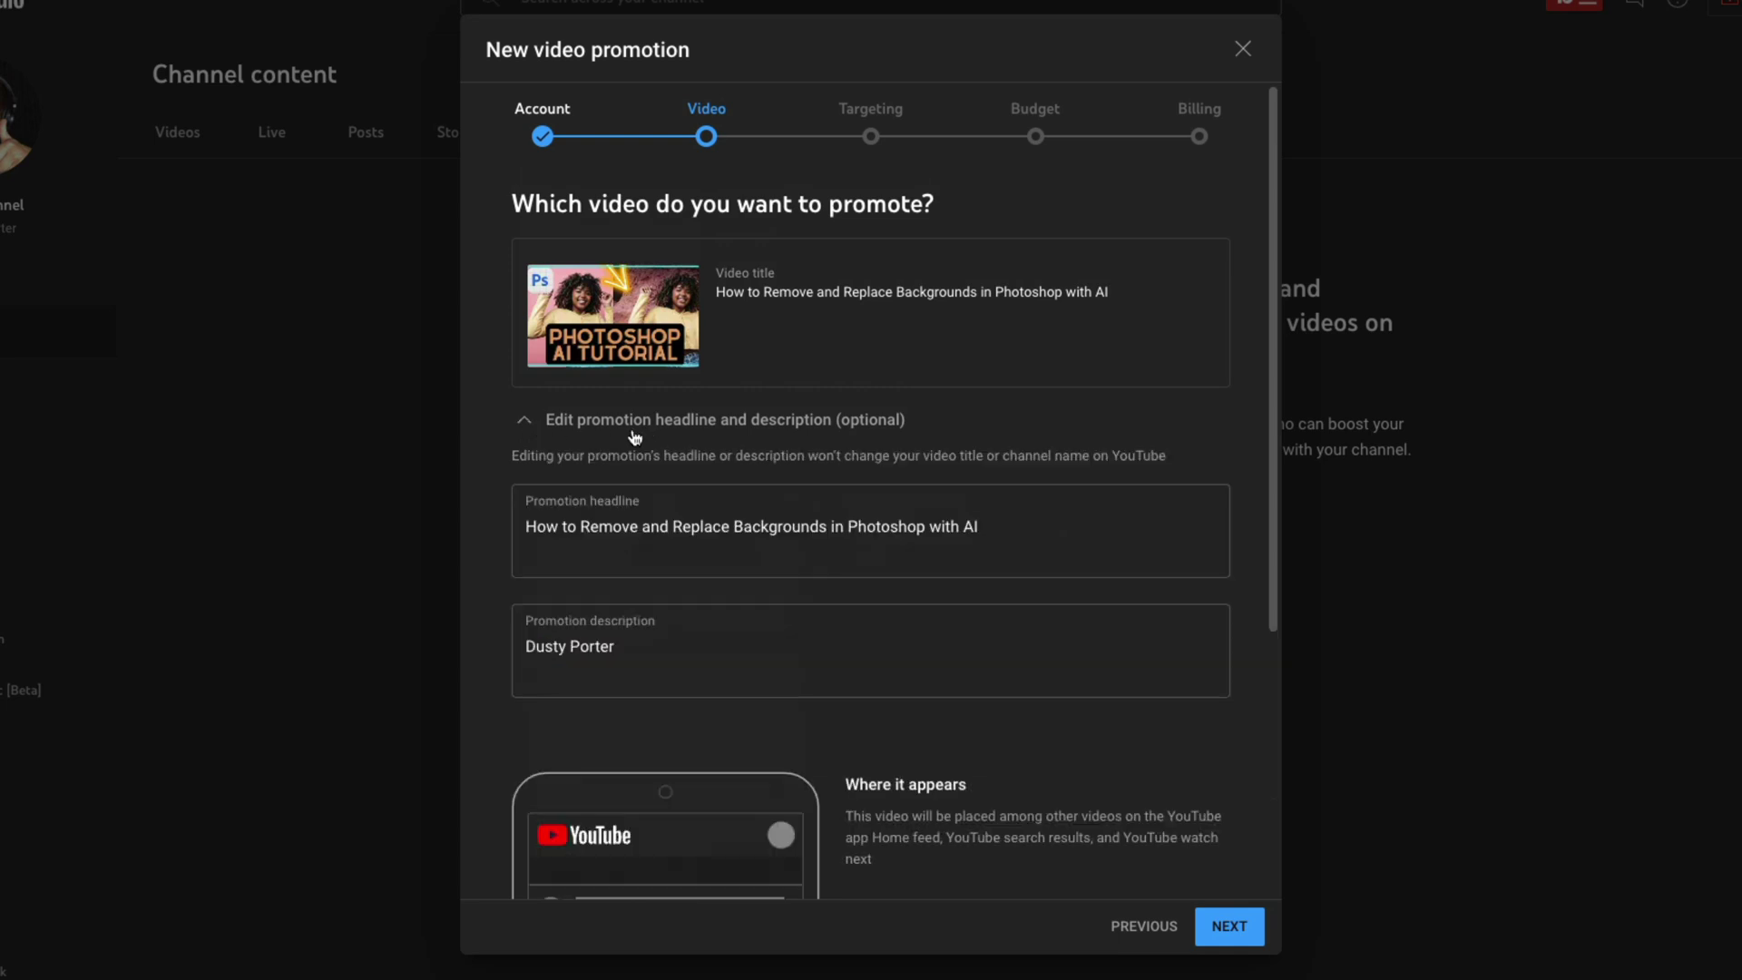
scroll(954, 745, down, 3)
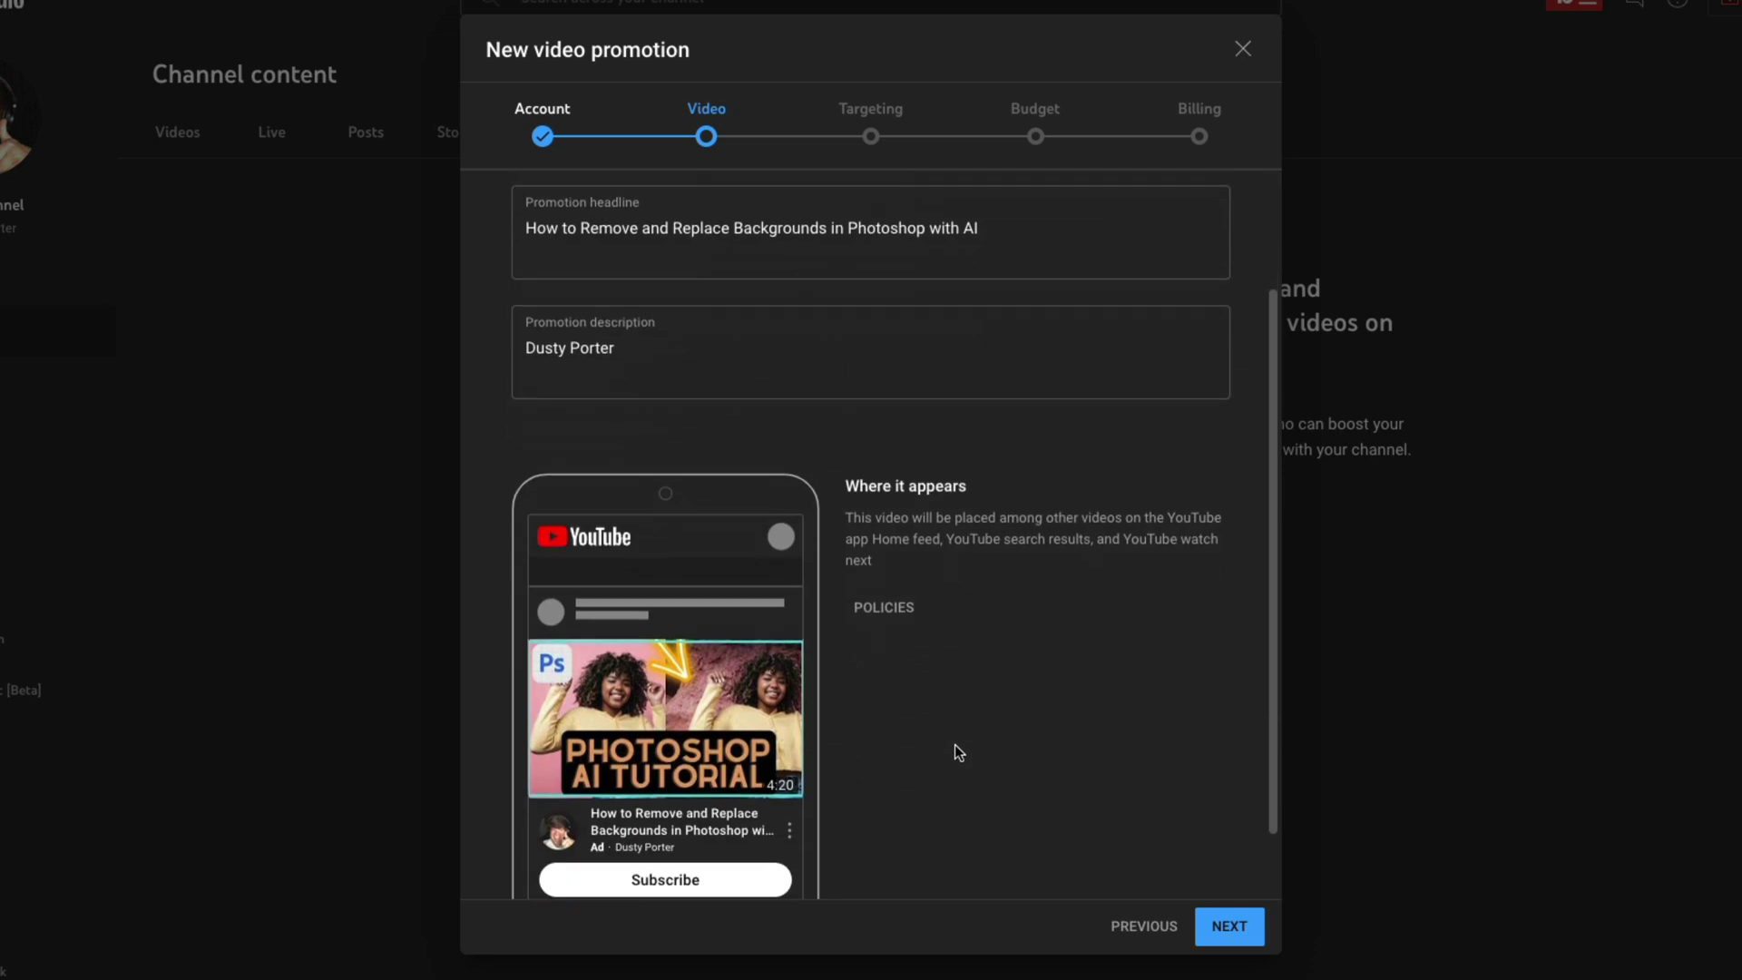
scroll(955, 744, up, 3)
click(737, 546)
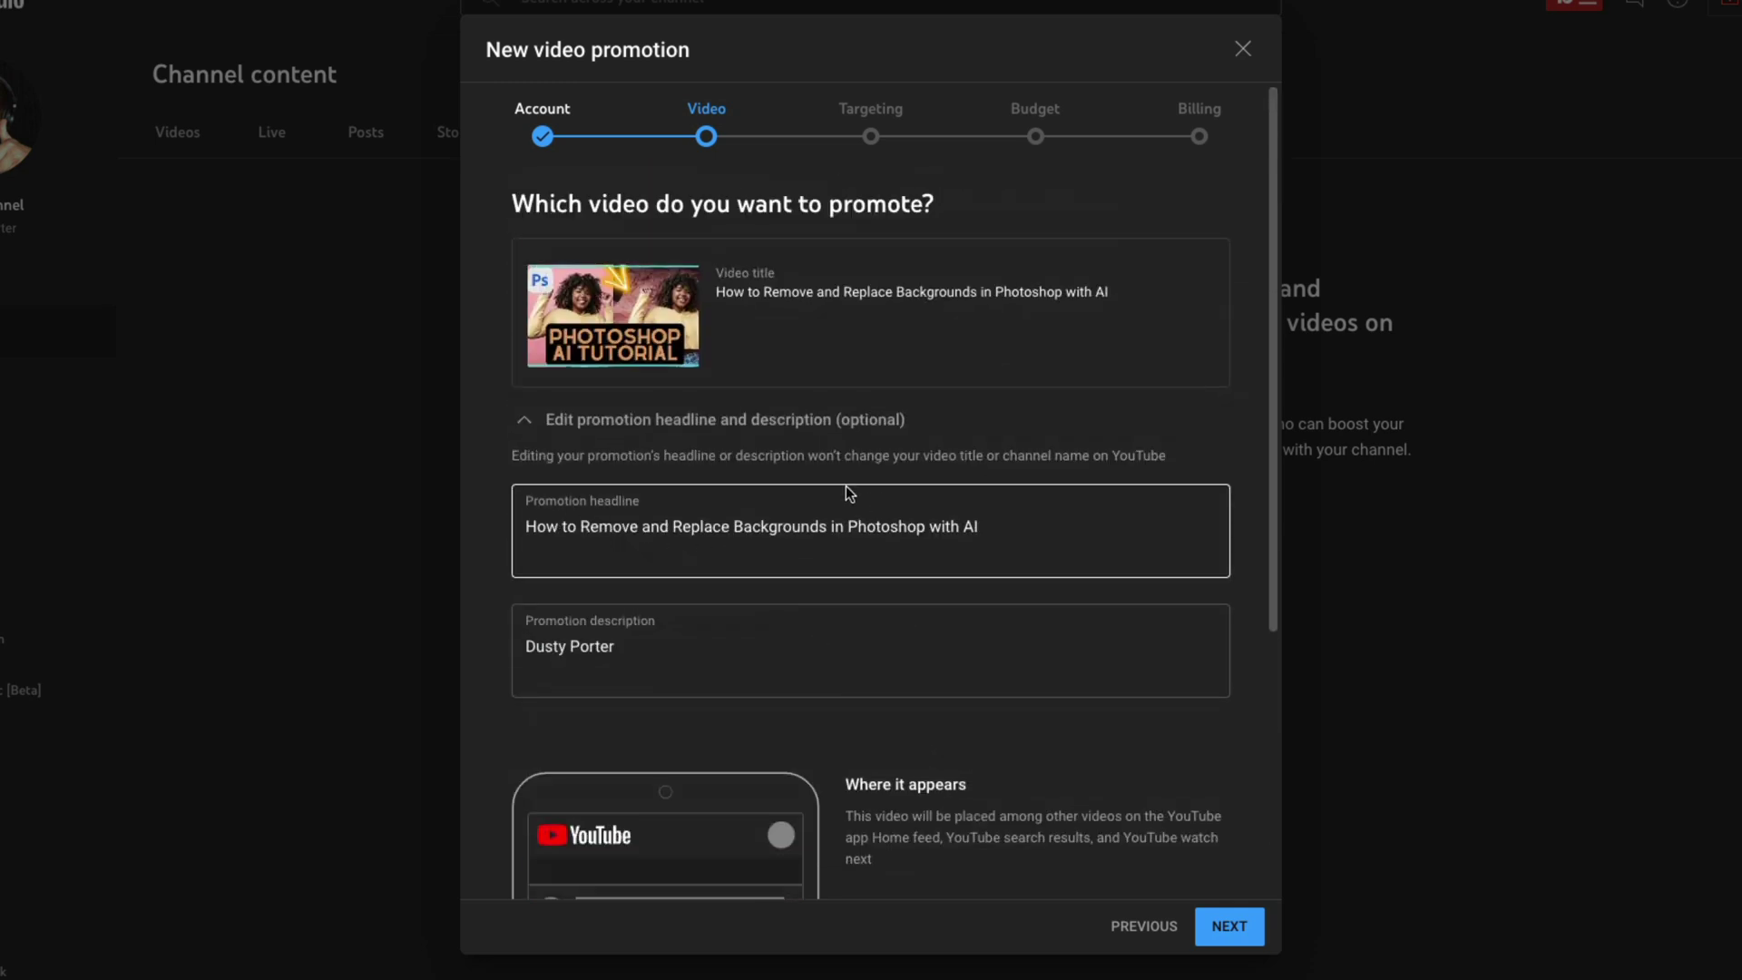
scroll(1025, 545, down, 3)
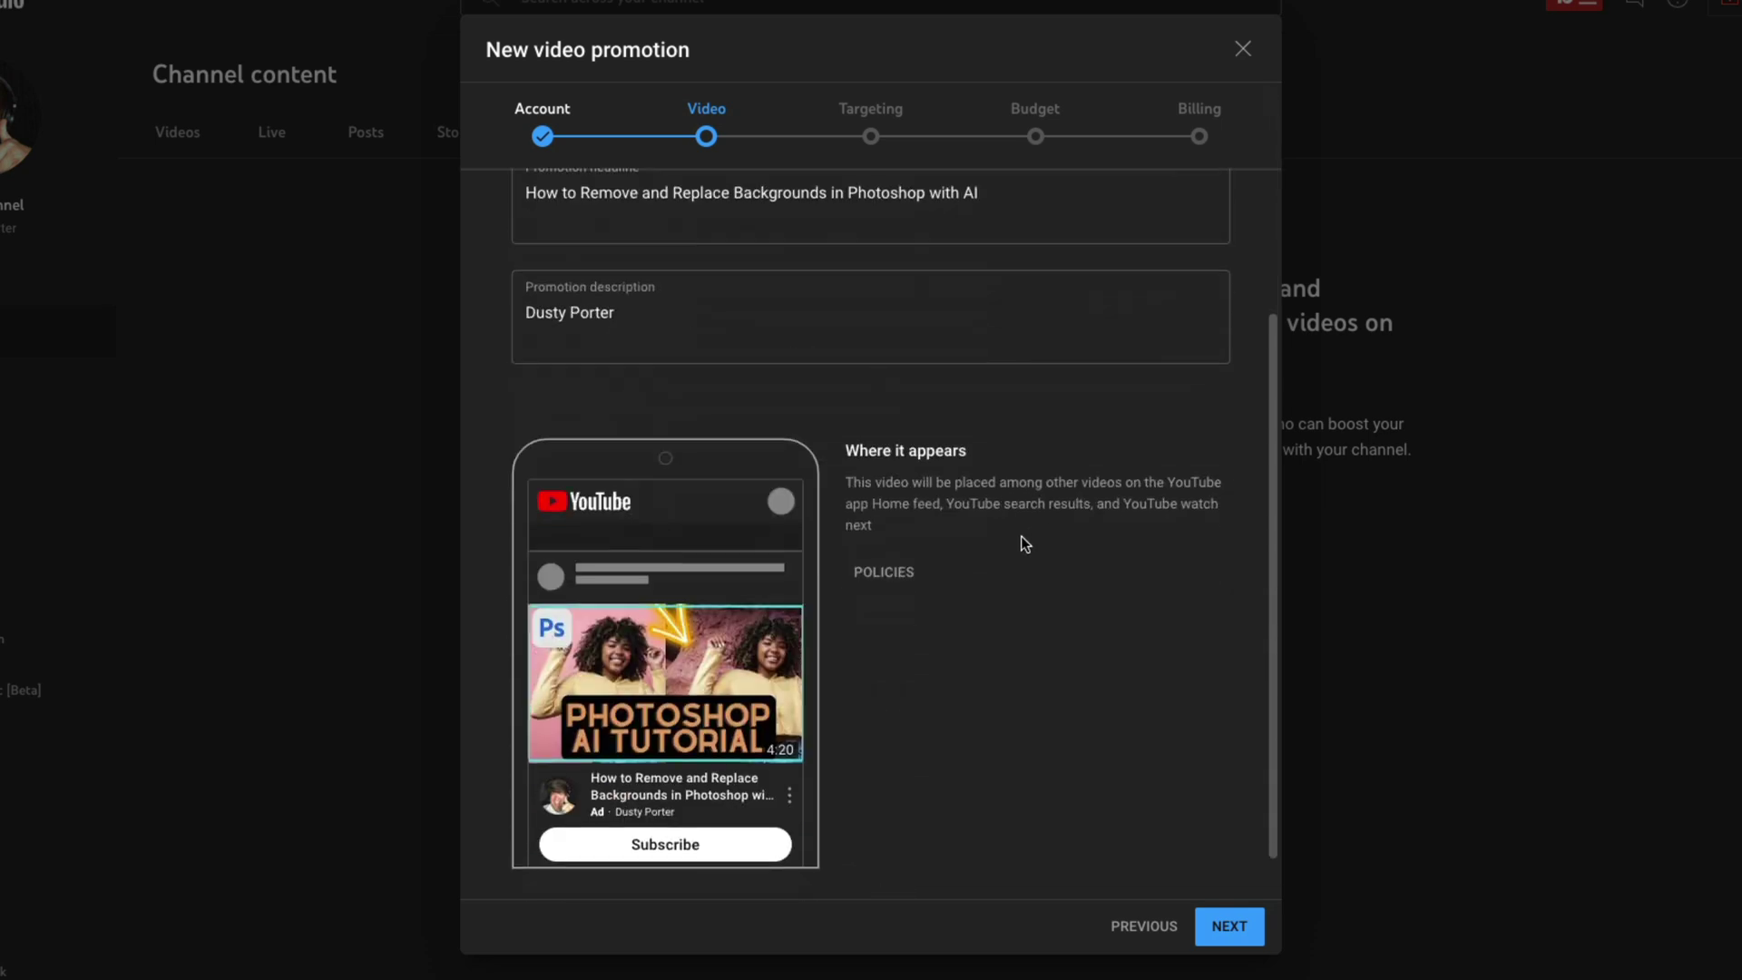
scroll(1020, 538, up, 1)
click(651, 419)
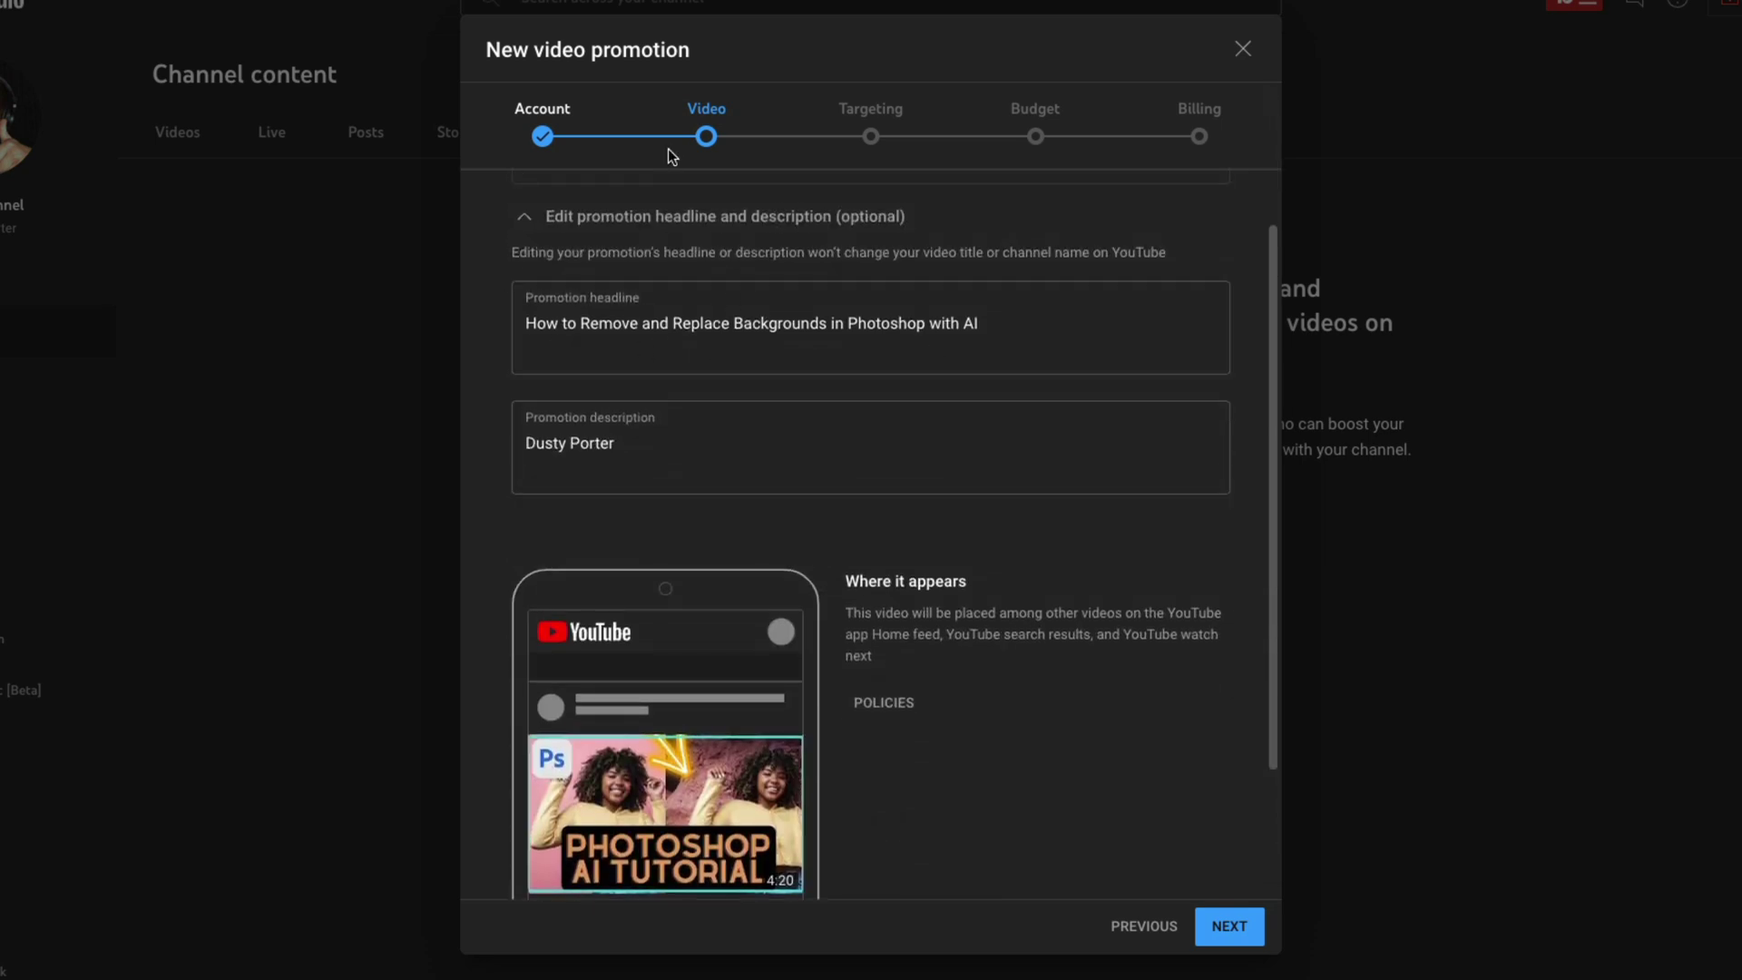
click(726, 322)
triple_click(726, 322)
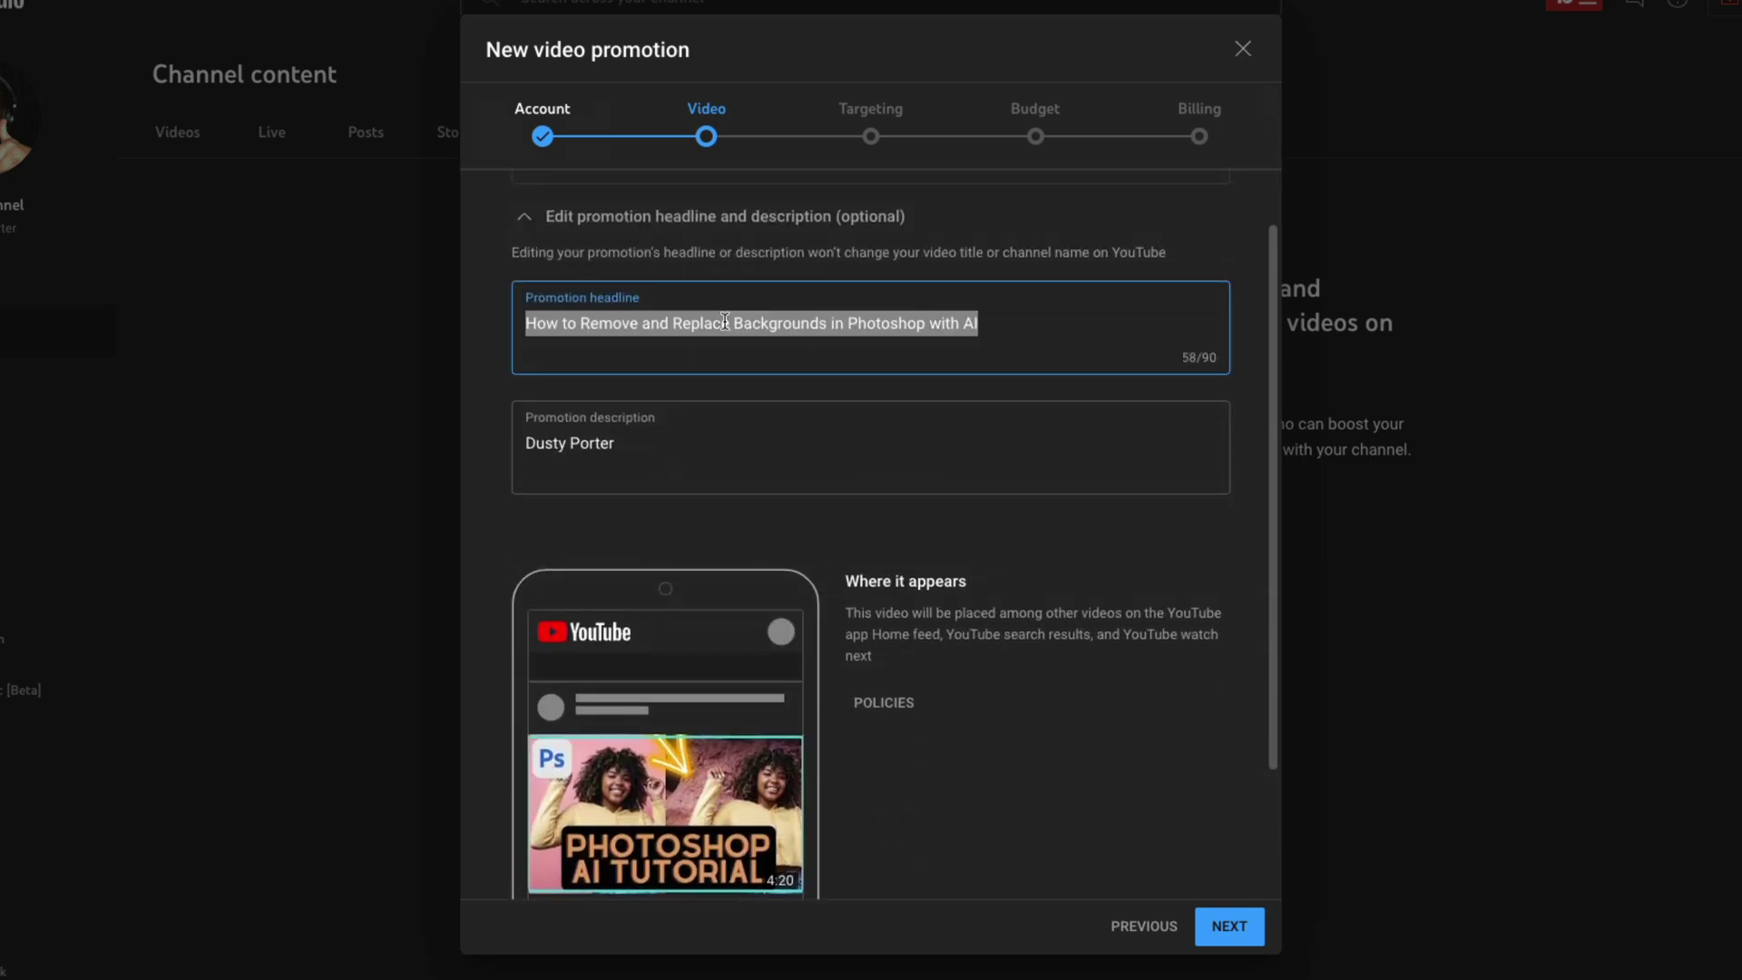
click(1104, 553)
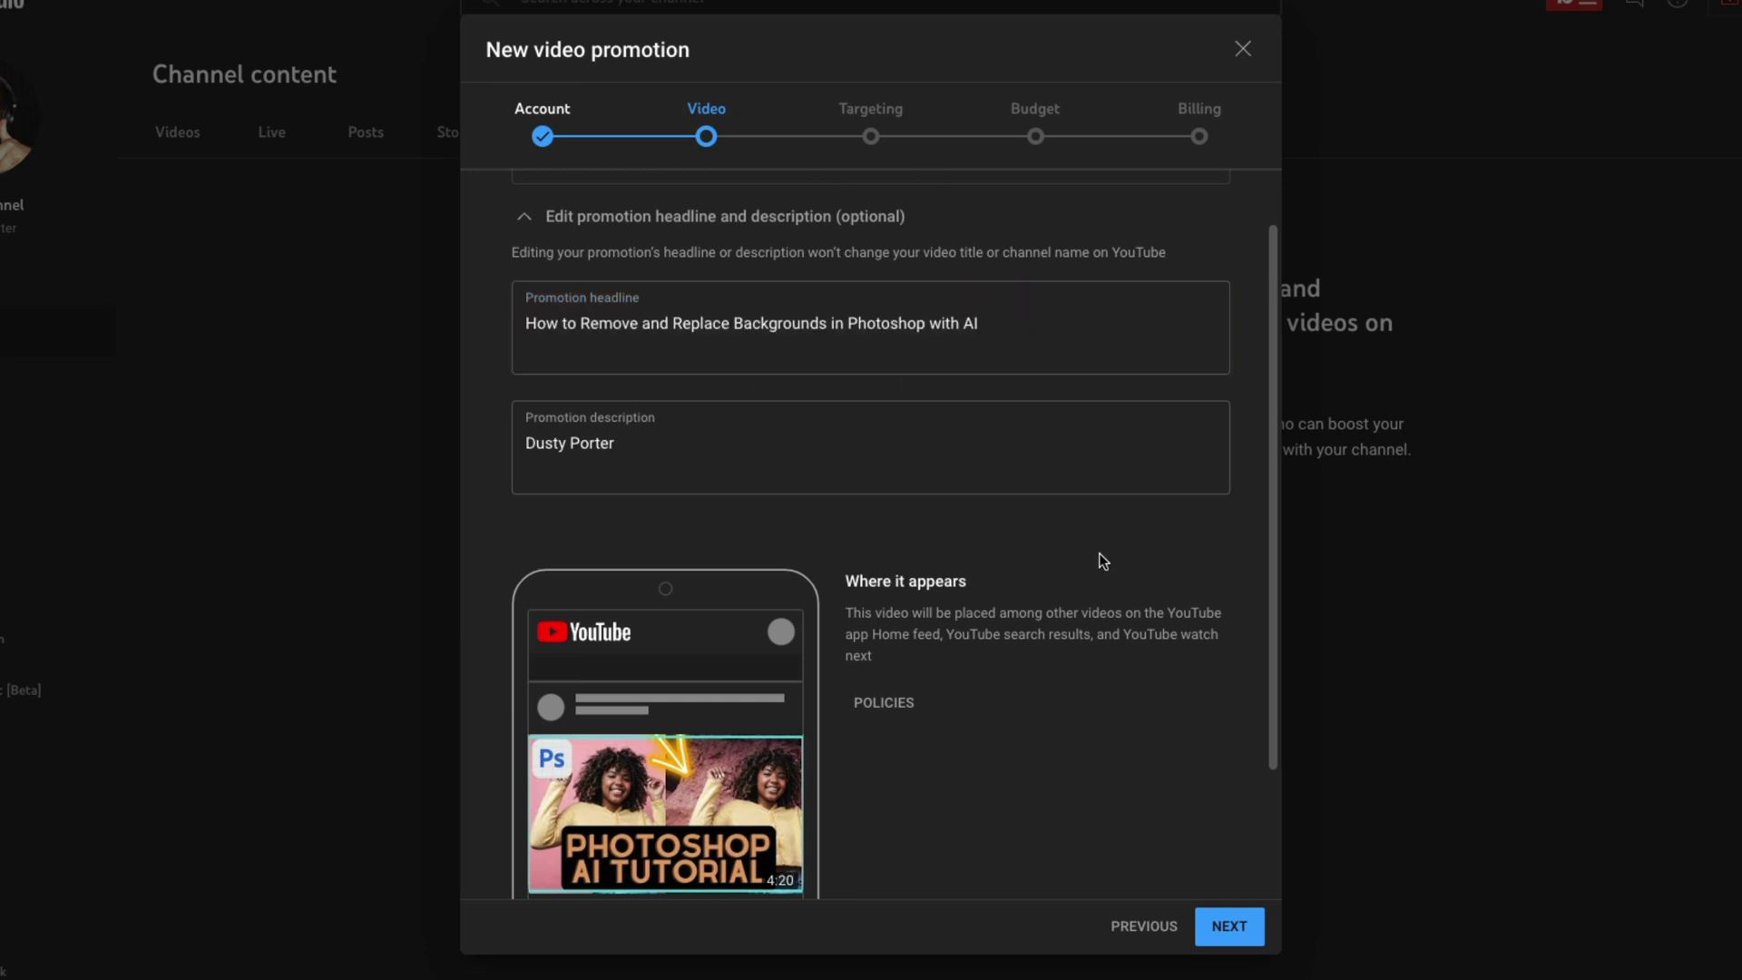
scroll(1030, 553, up, 1)
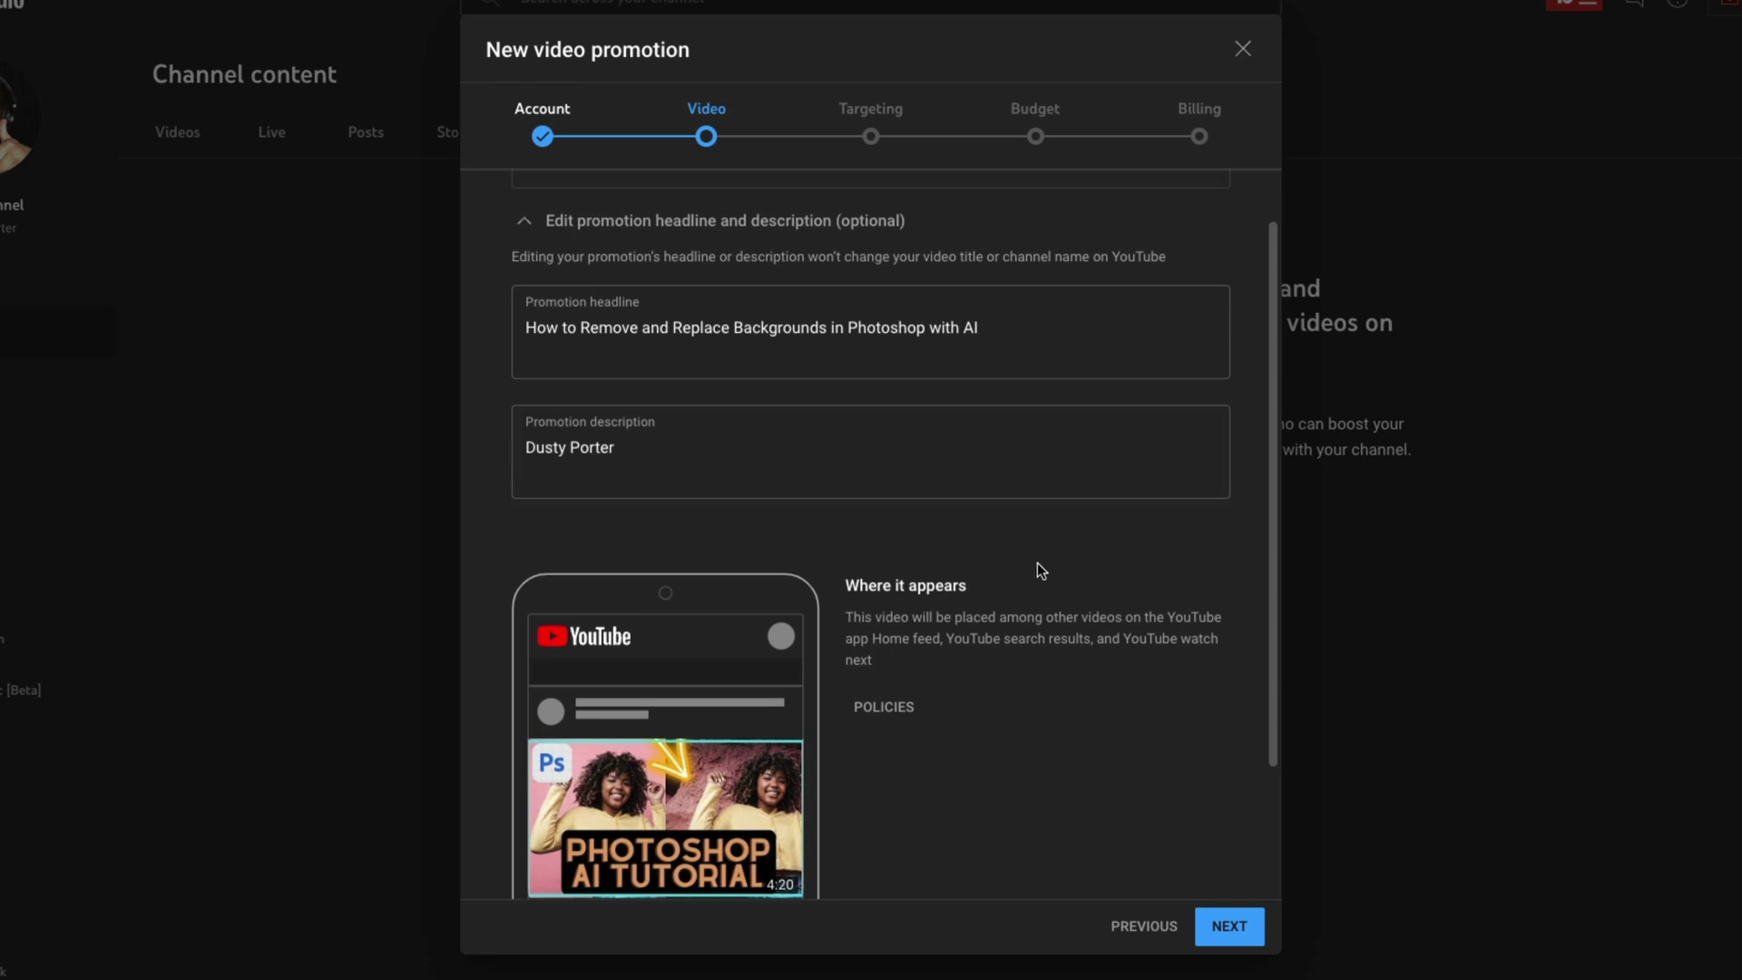
scroll(1039, 568, down, 2)
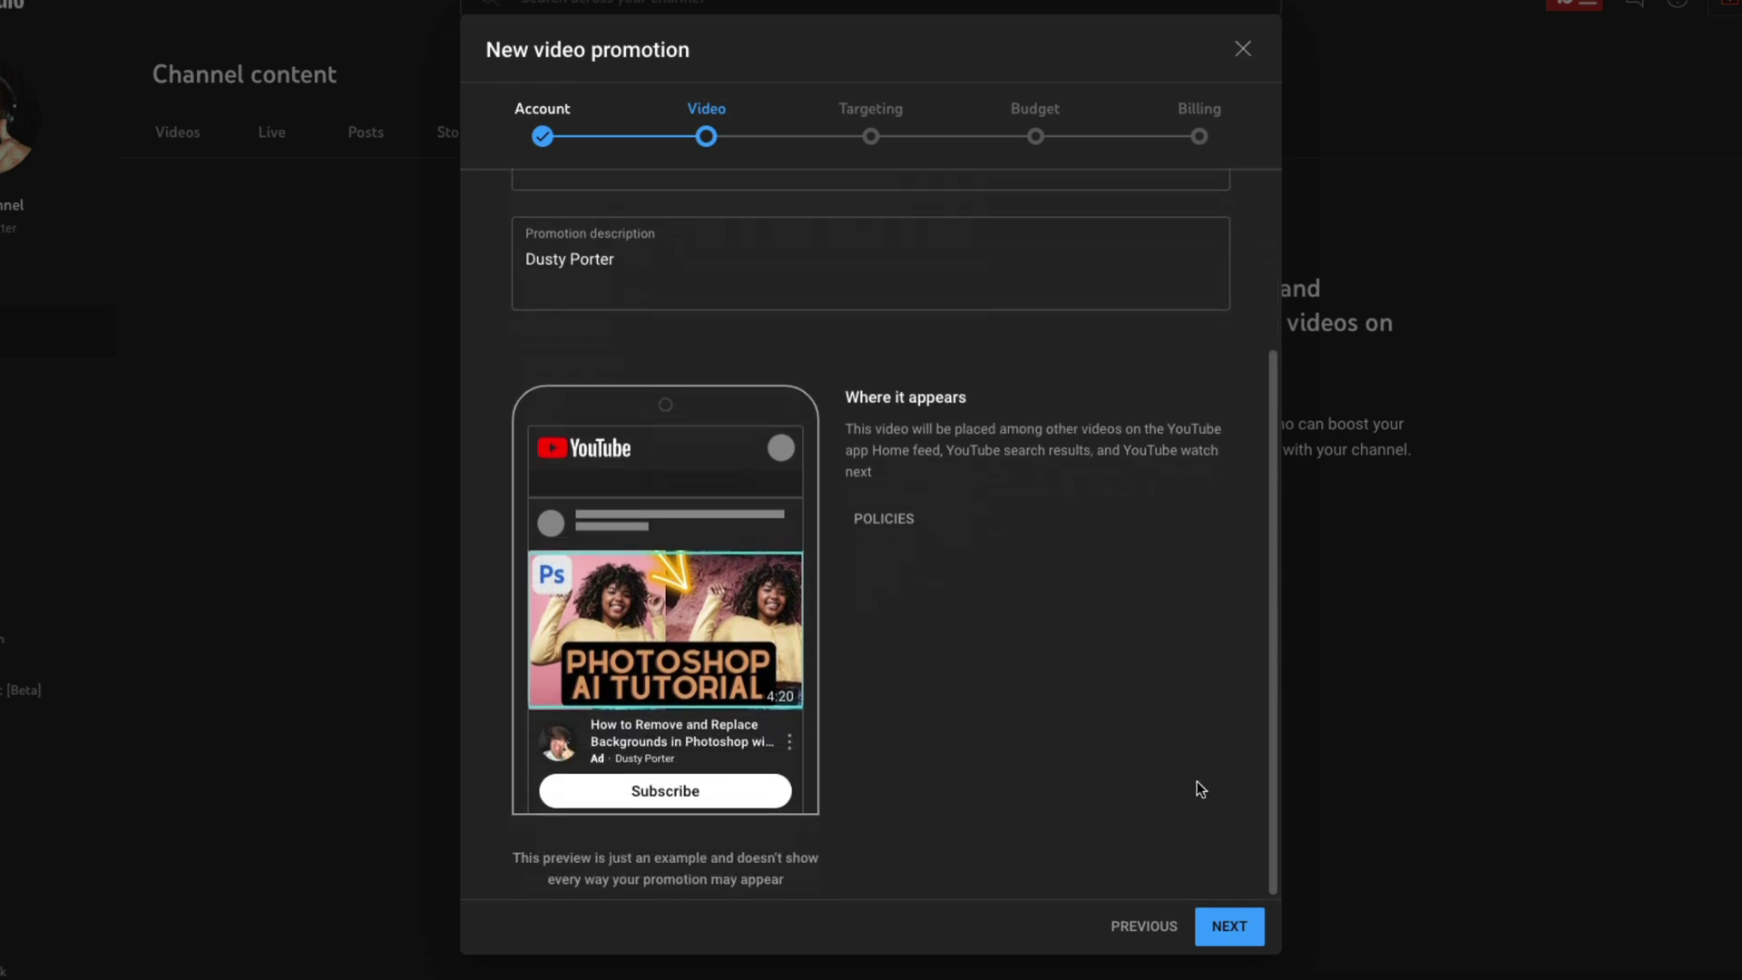
- Remove India, United Kingdom and Philippines from the target countries, keeping United States and Canada
click(1227, 928)
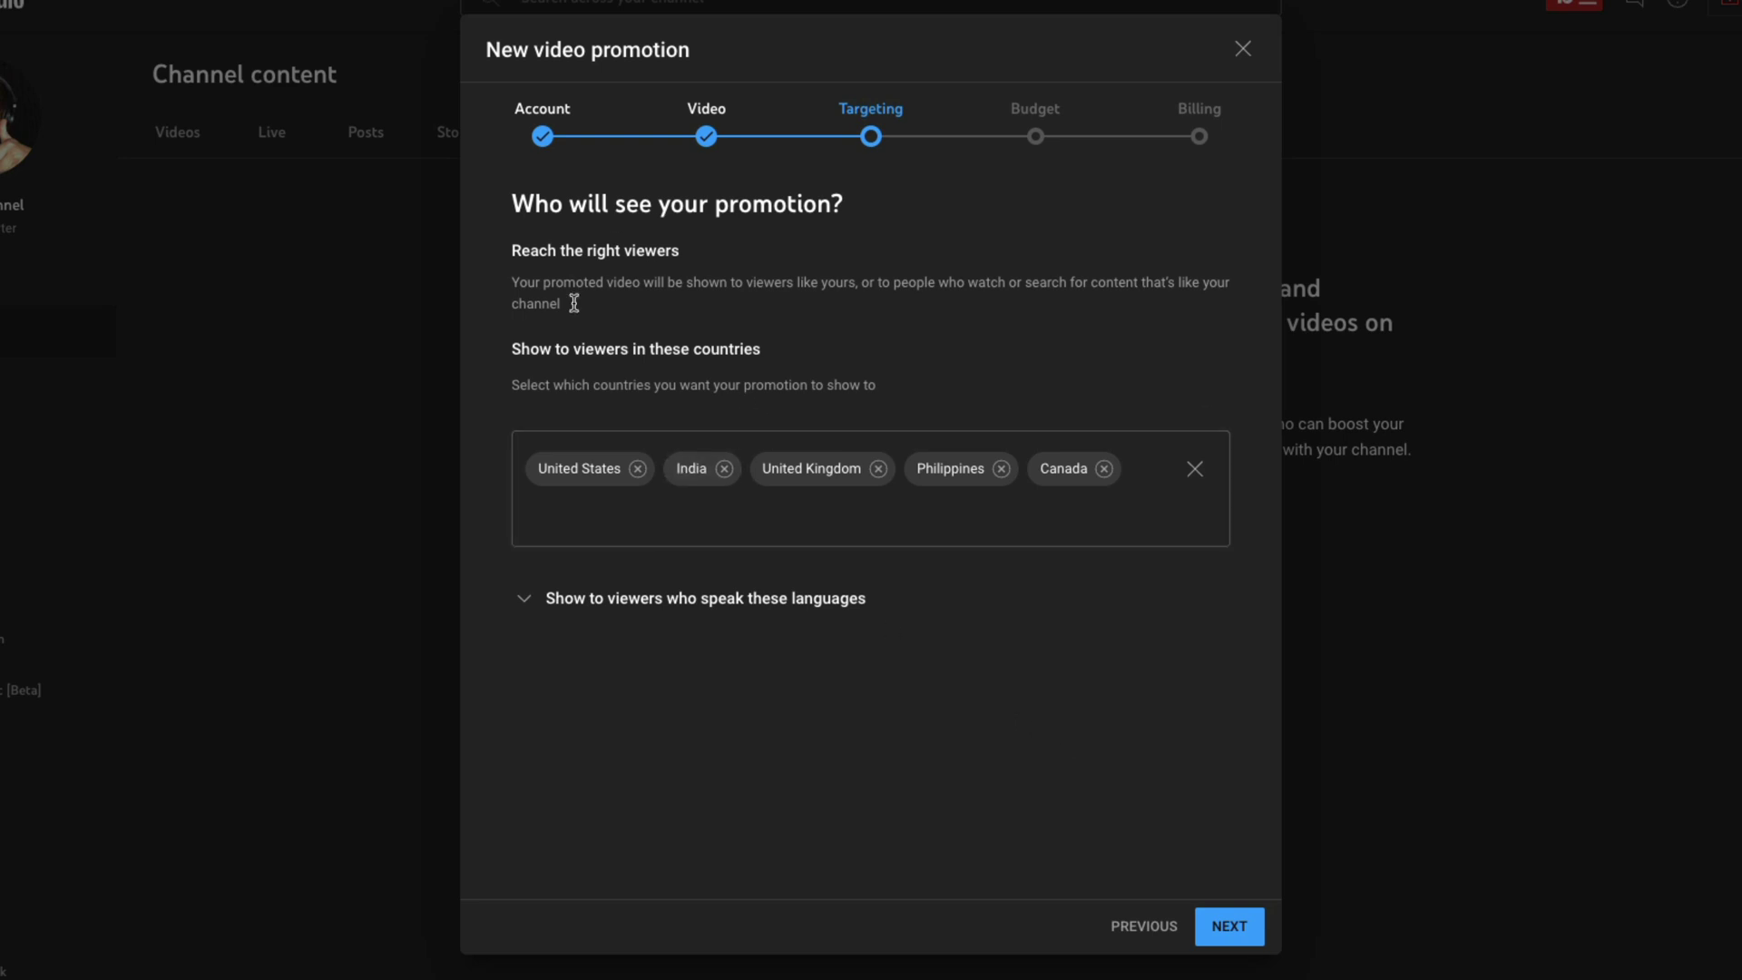
click(723, 468)
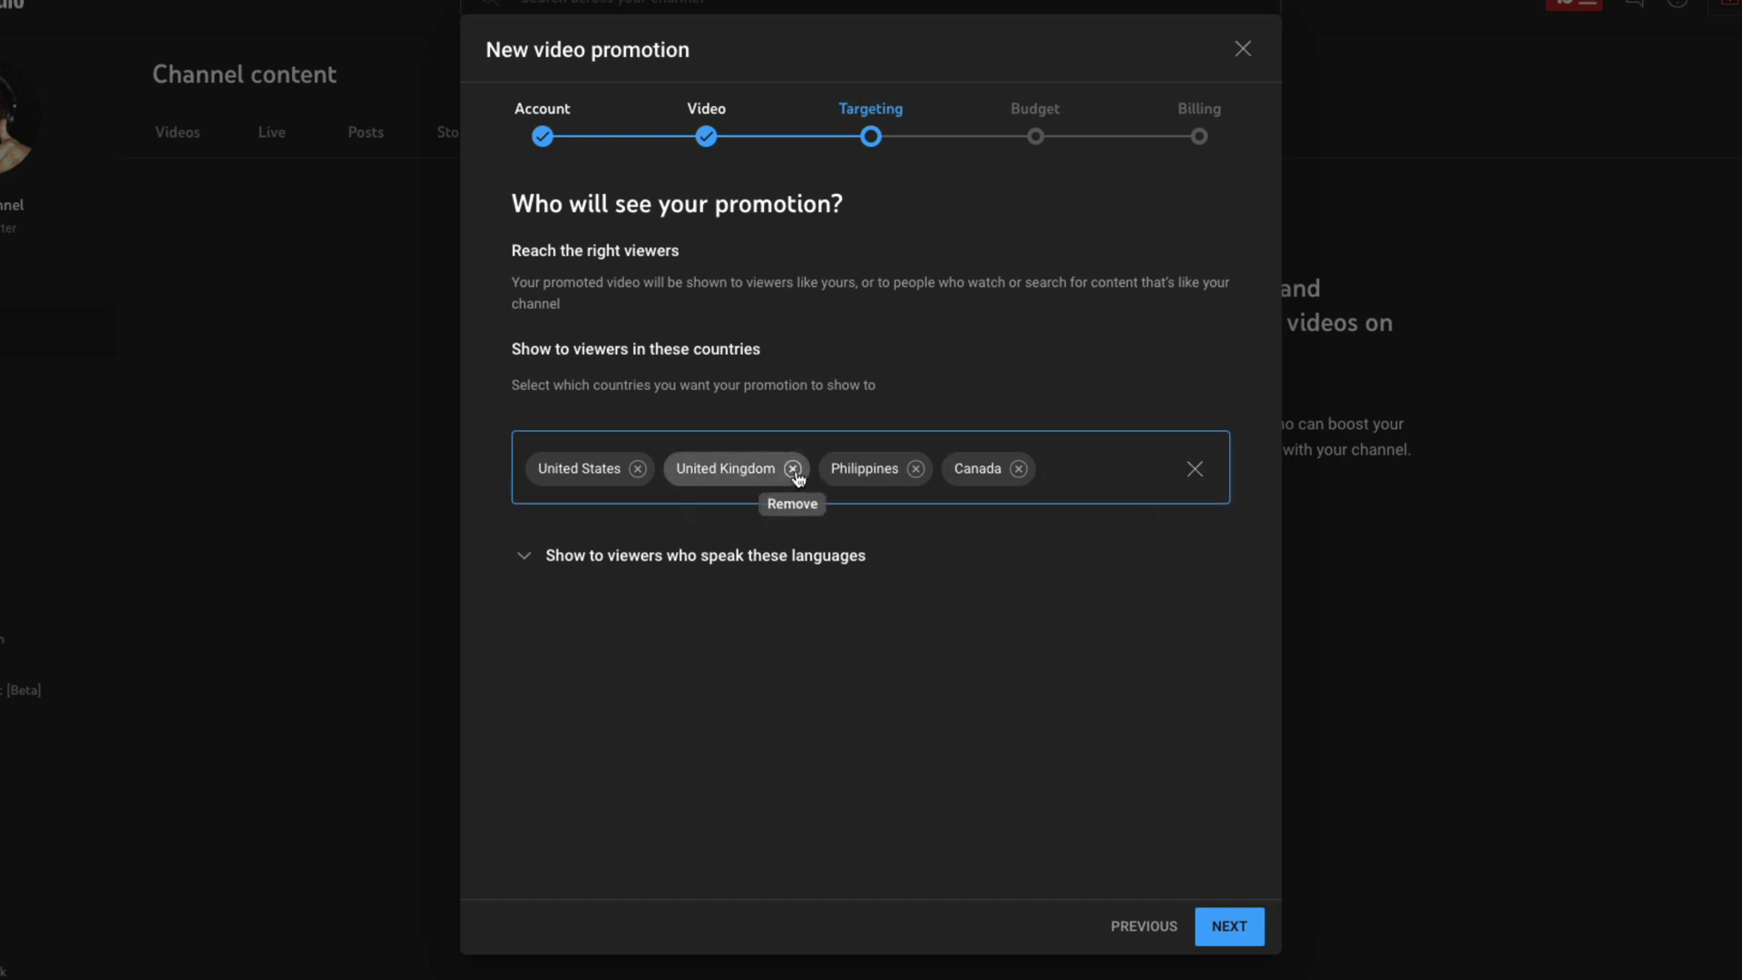
click(793, 469)
click(762, 468)
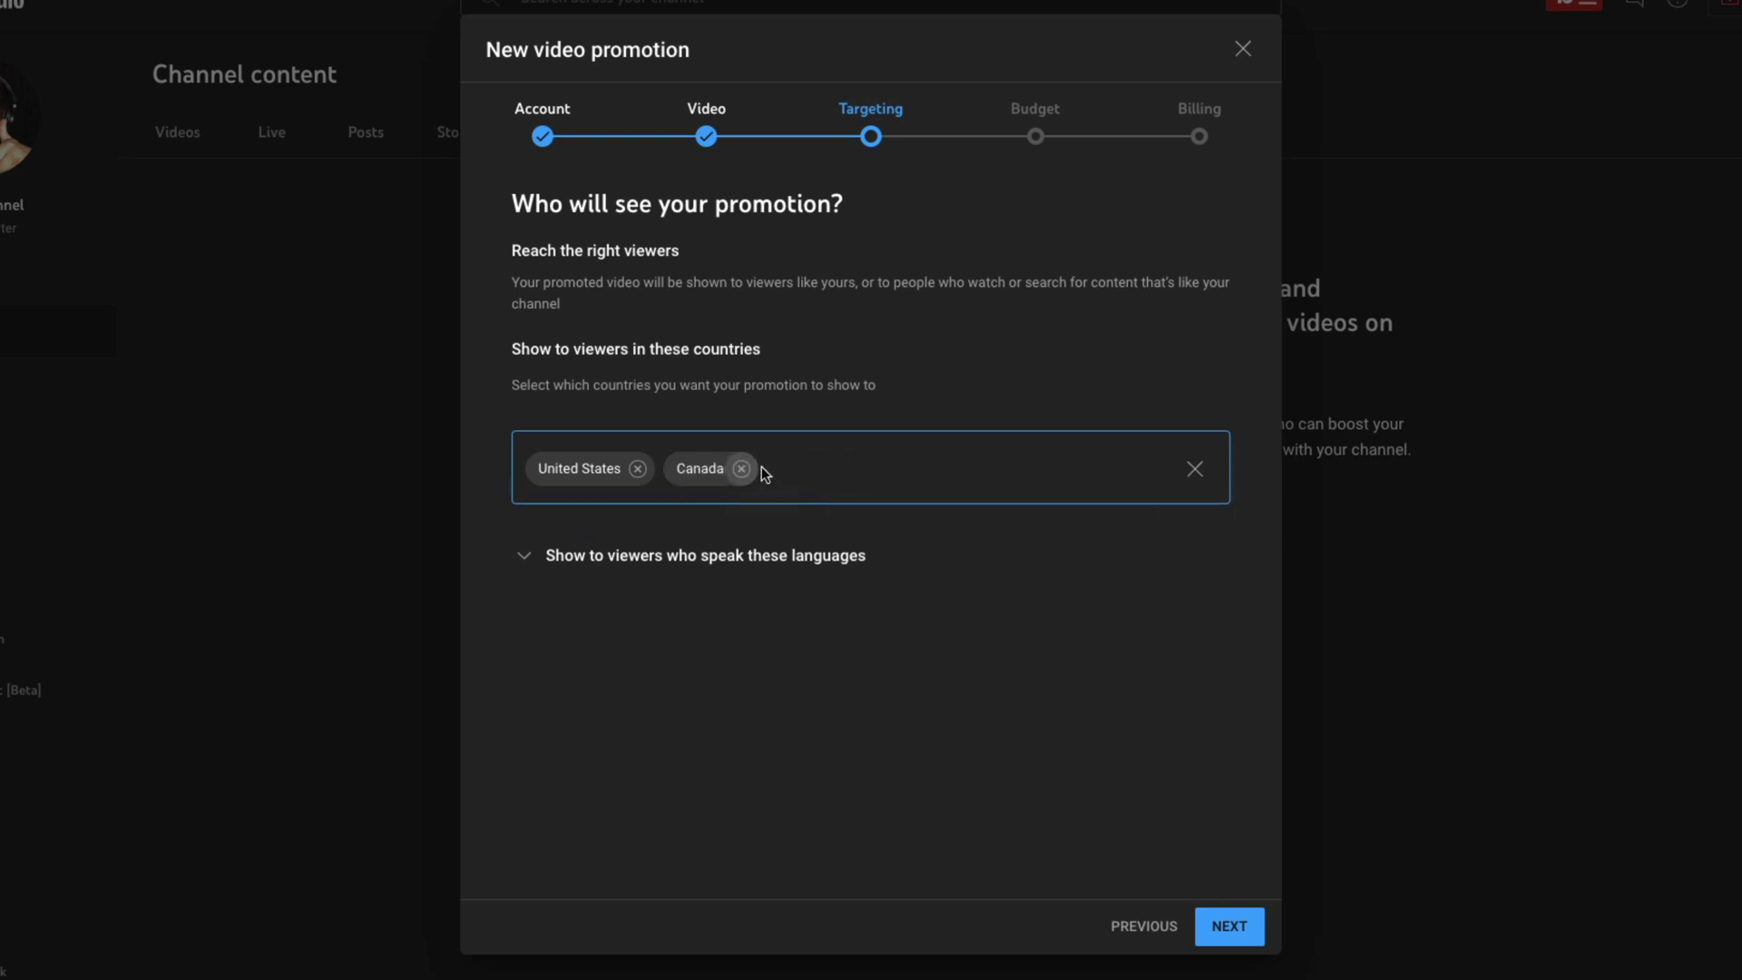
- Add English as the target viewer language
click(525, 556)
click(634, 687)
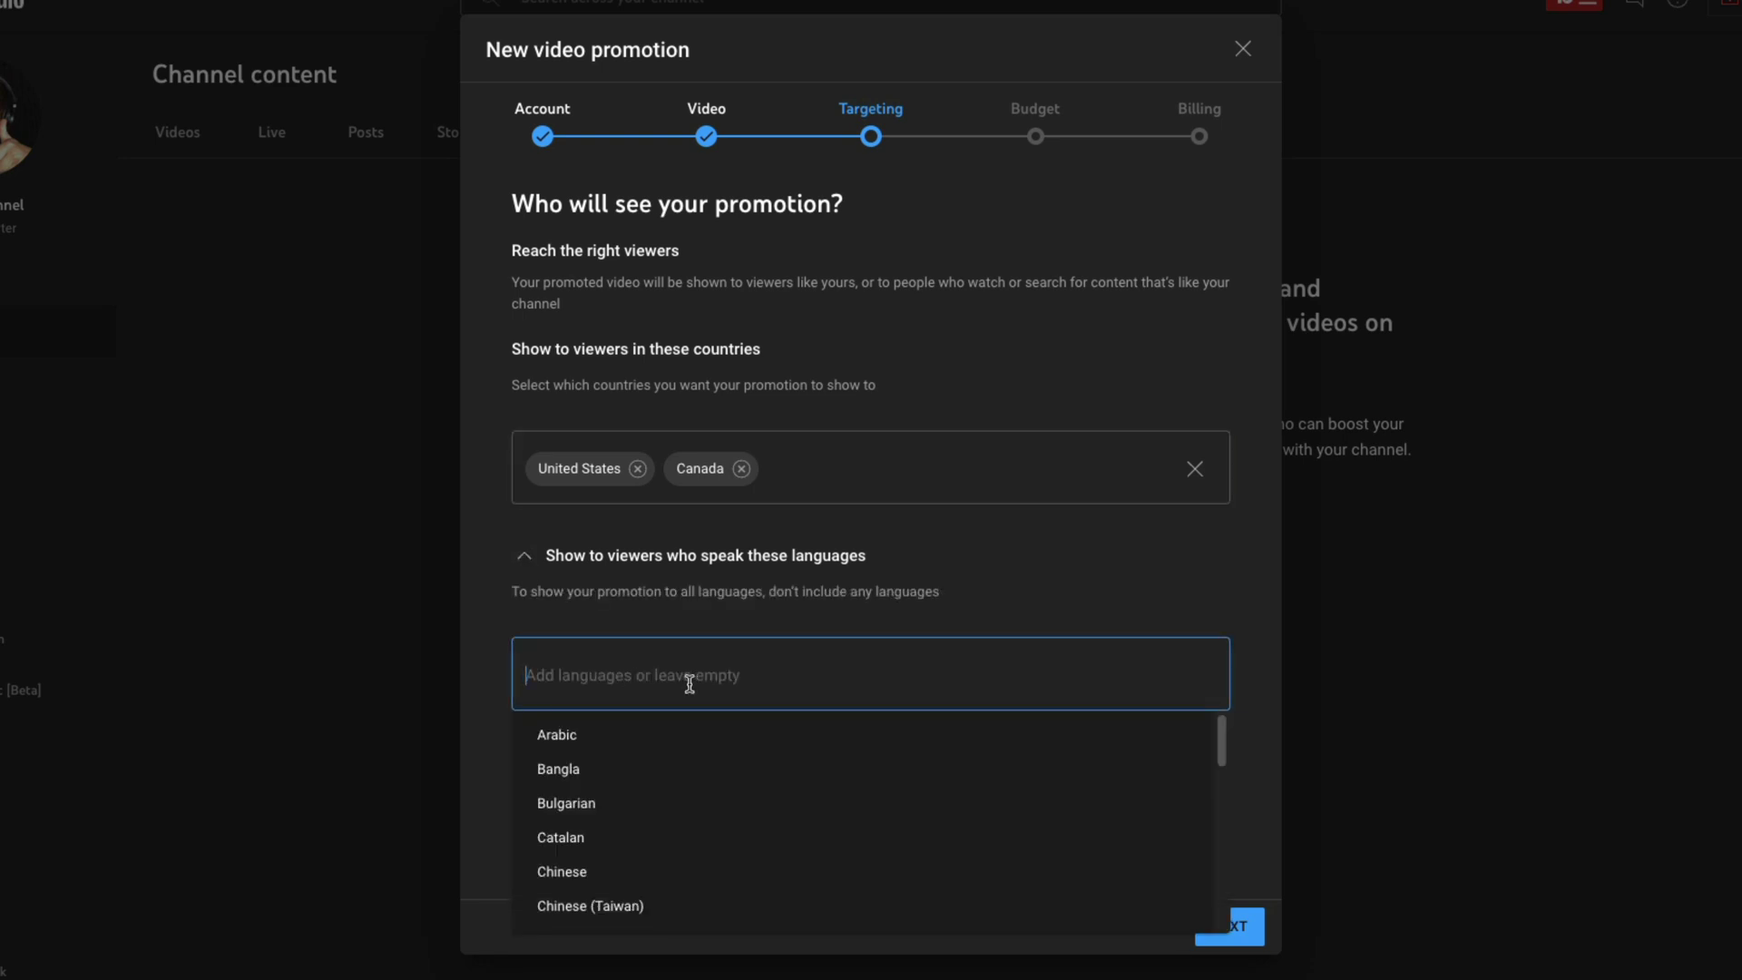
text(Eng)
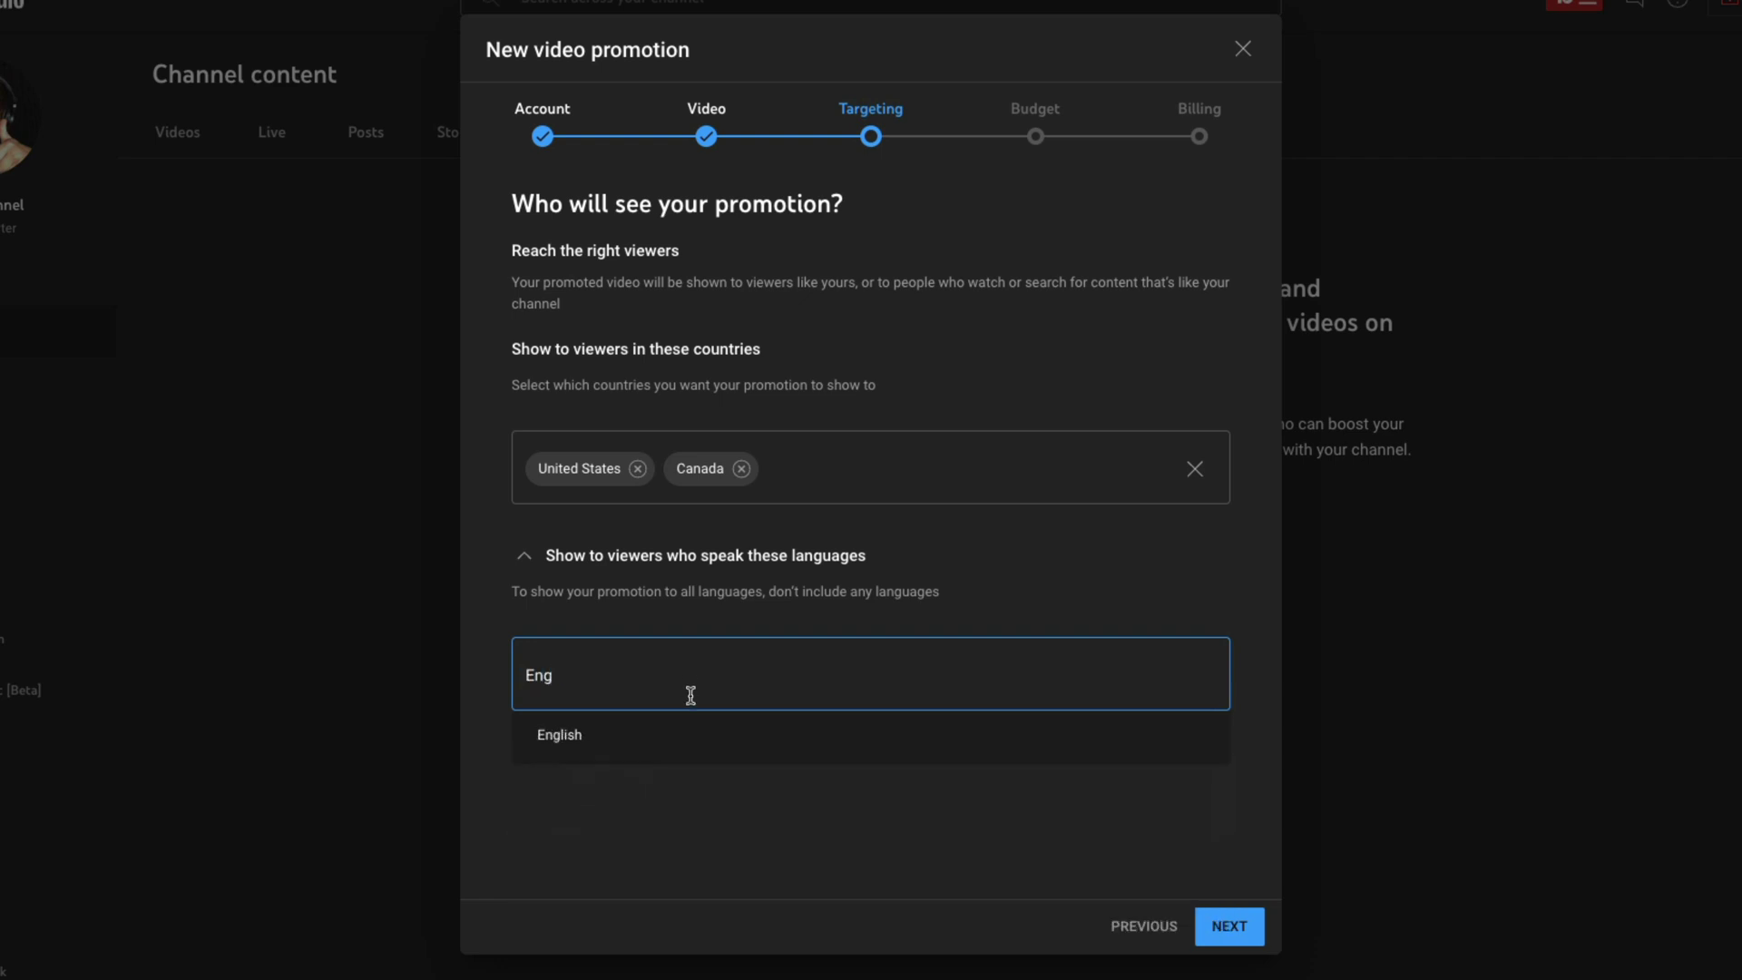
click(617, 739)
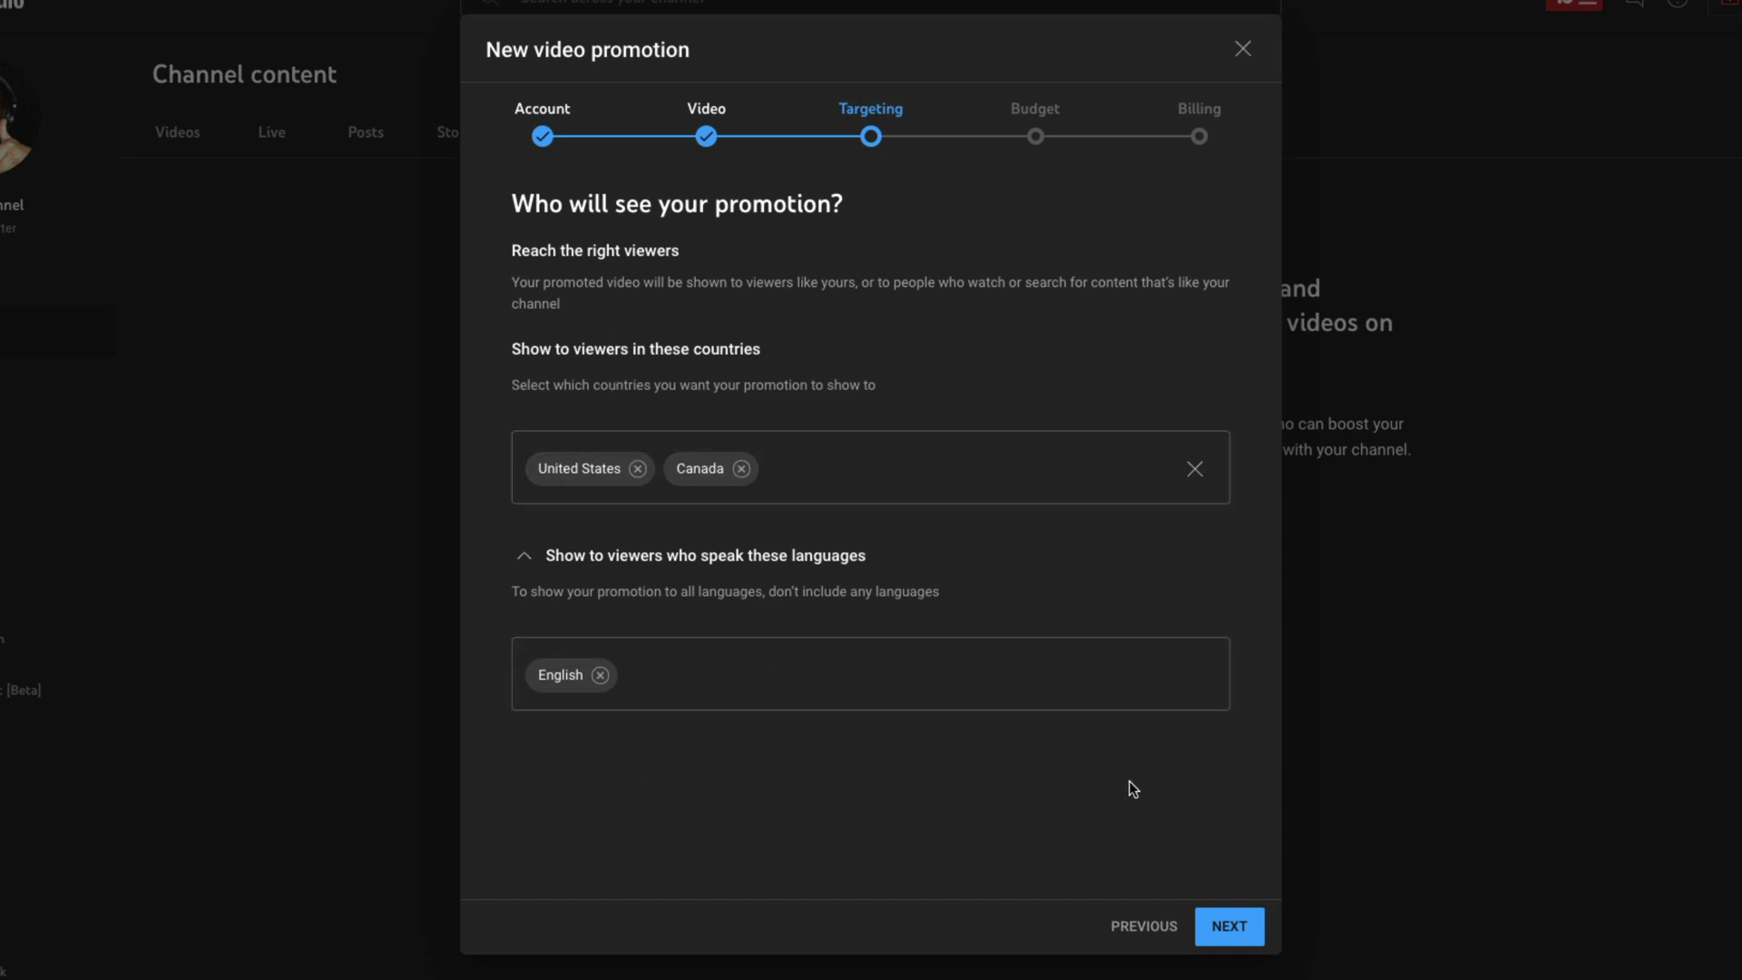
click(1234, 934)
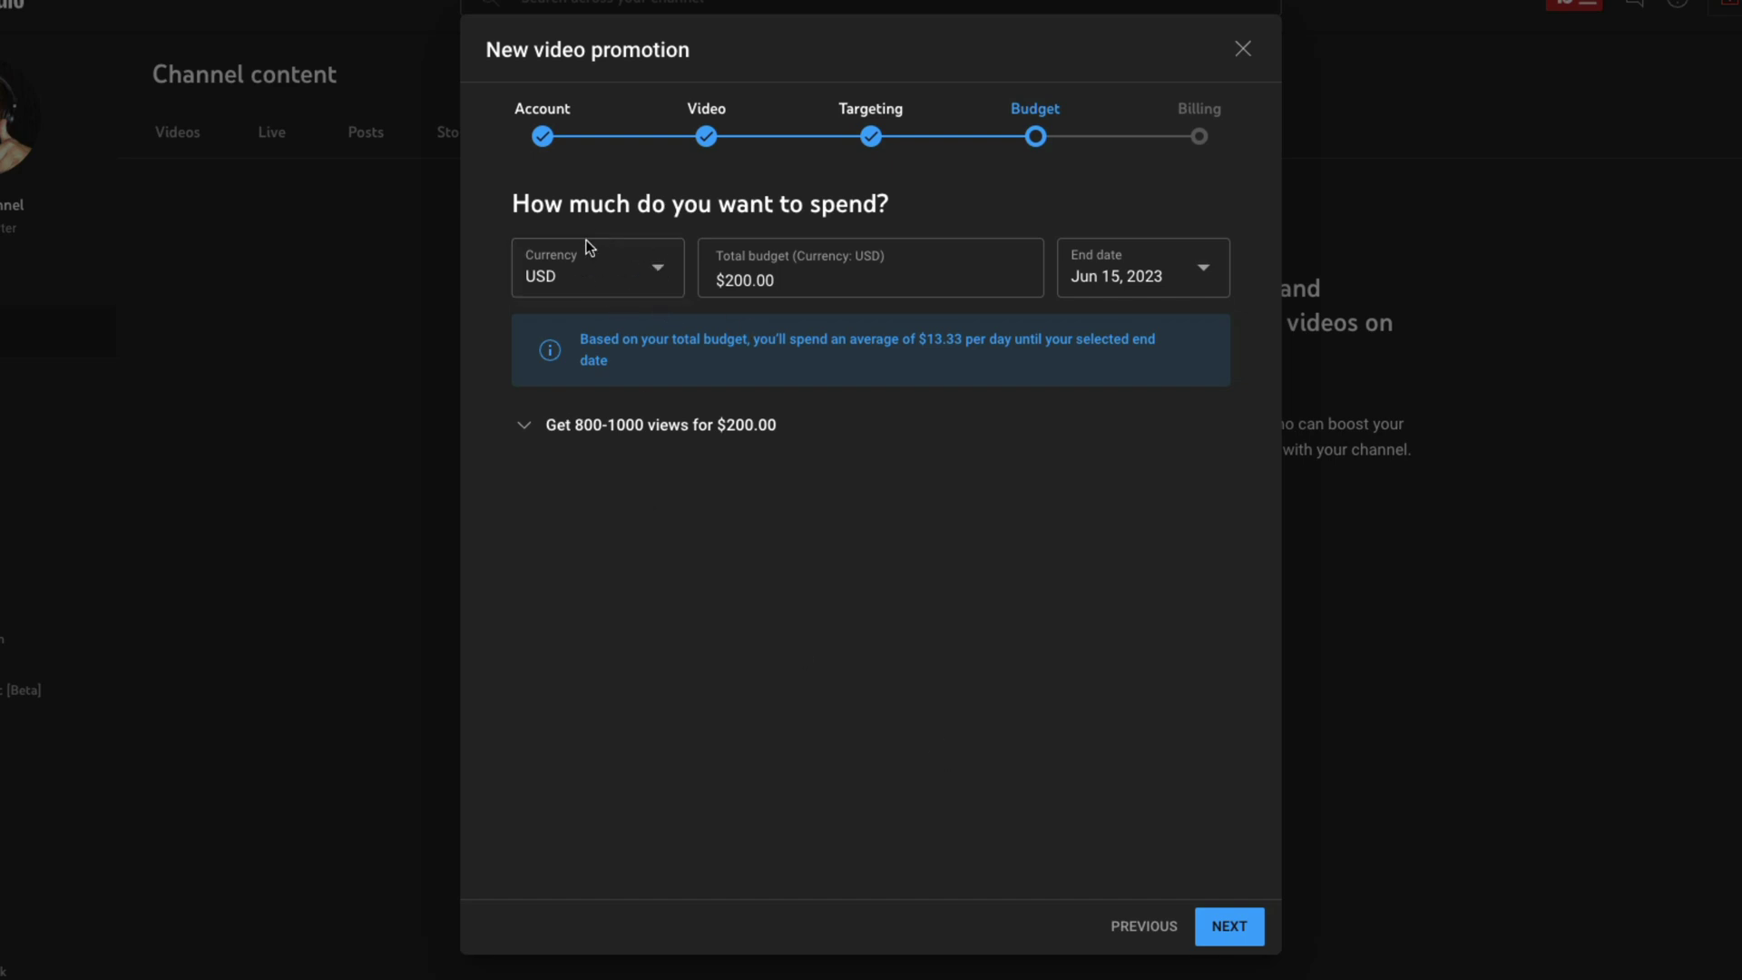
- Lower the total budget from $200.00 to $10.00, estimating 40–50 views, and view the second budget tip
click(767, 278)
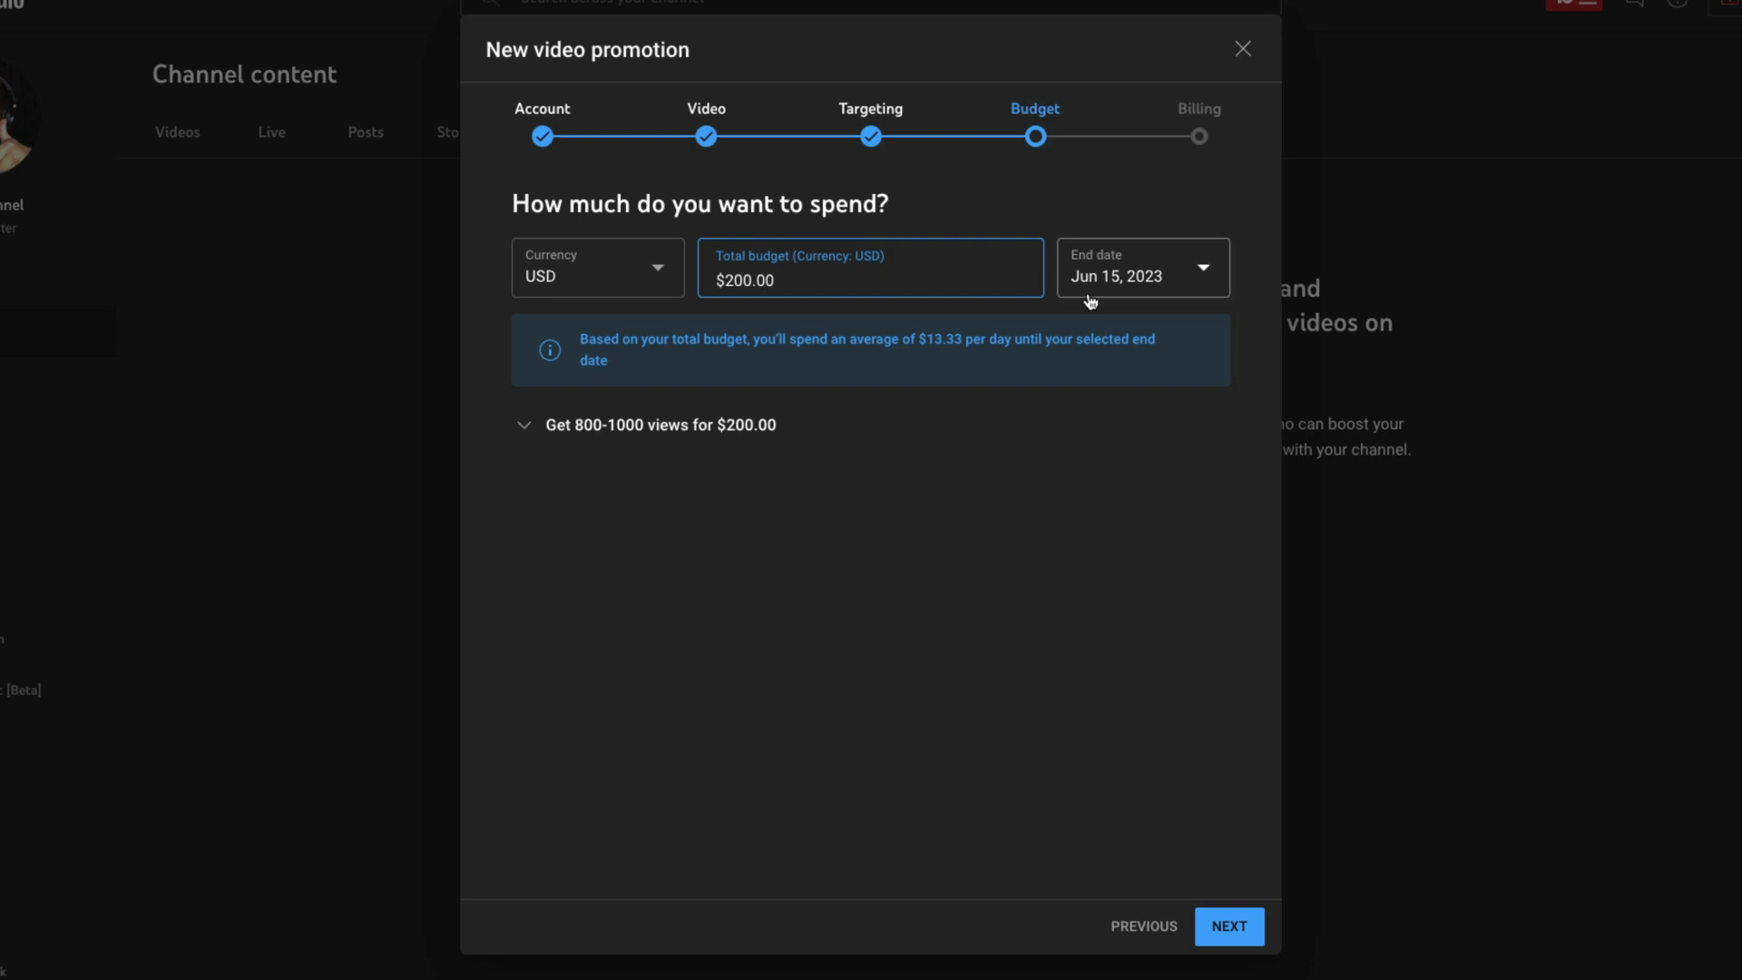
click(526, 427)
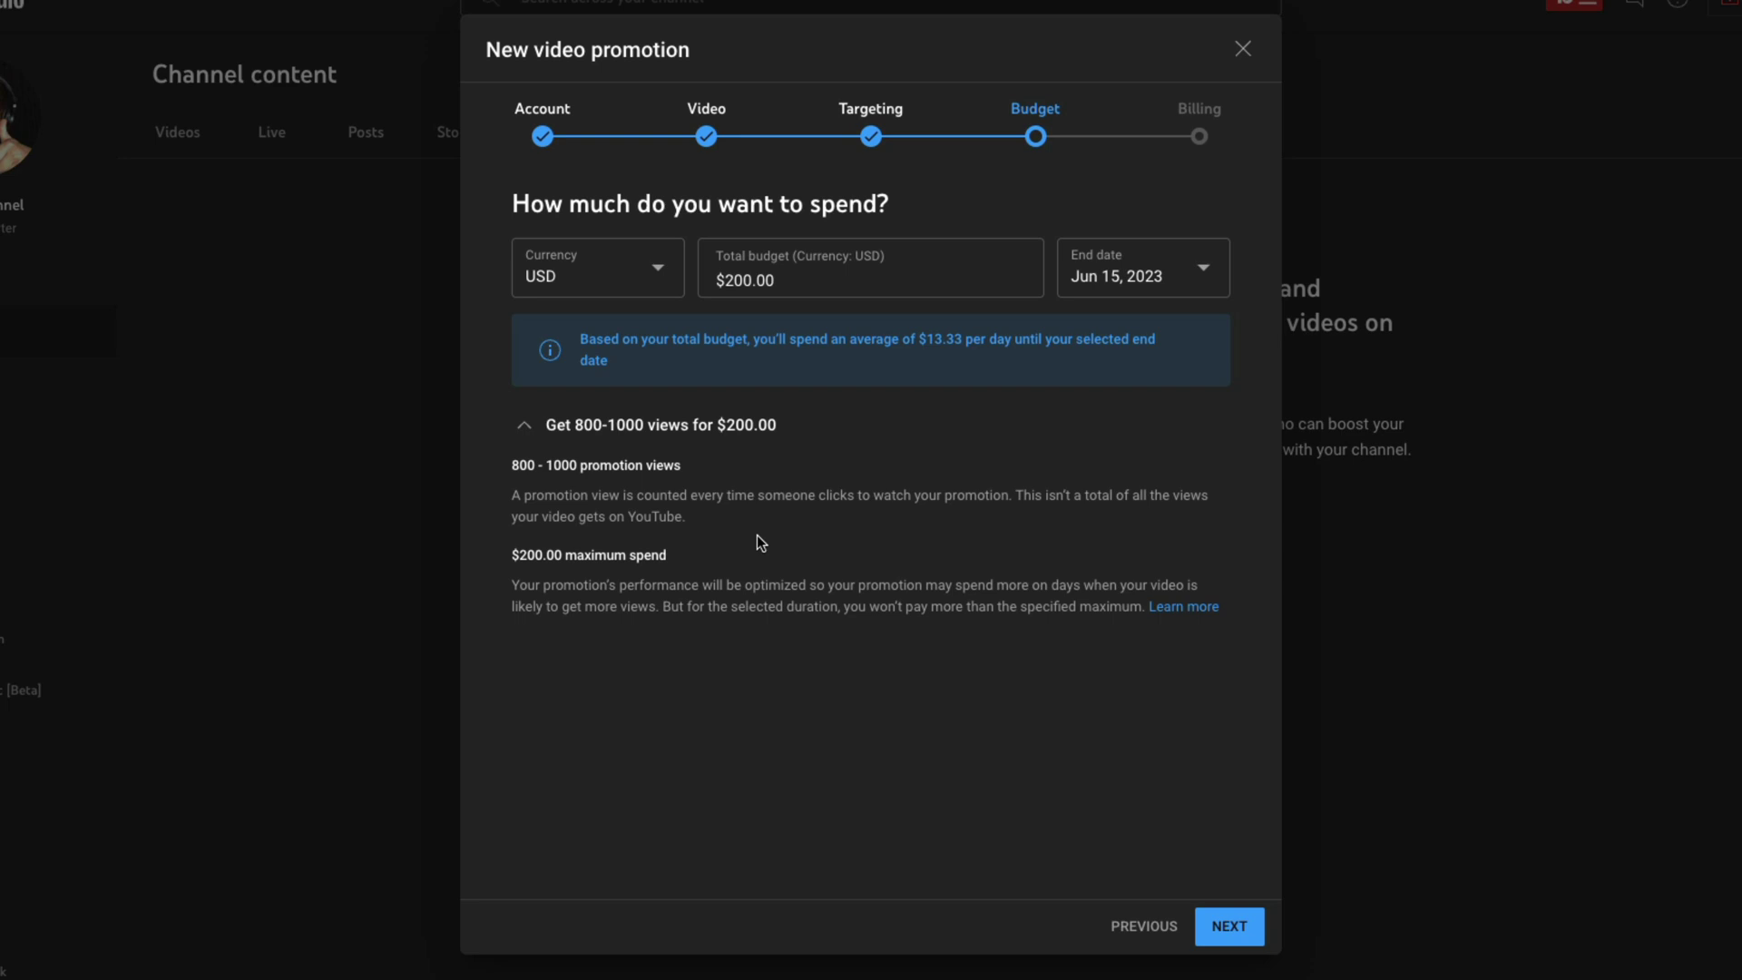
double_click(755, 280)
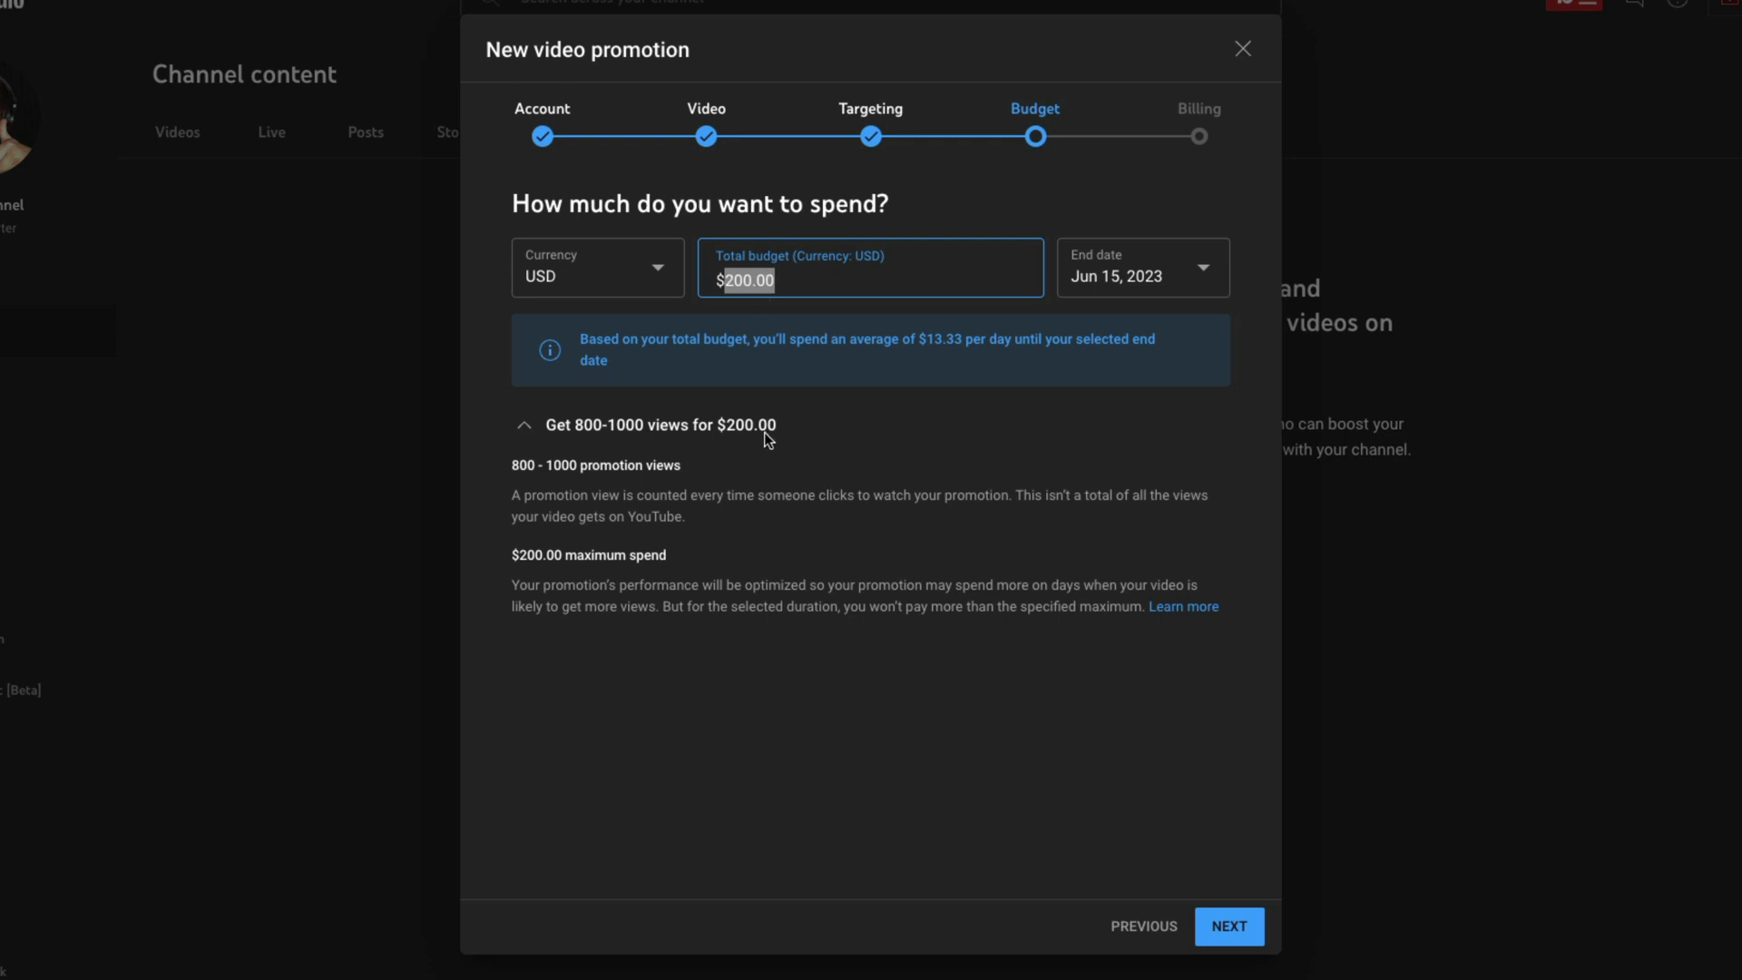
text(10)
click(841, 720)
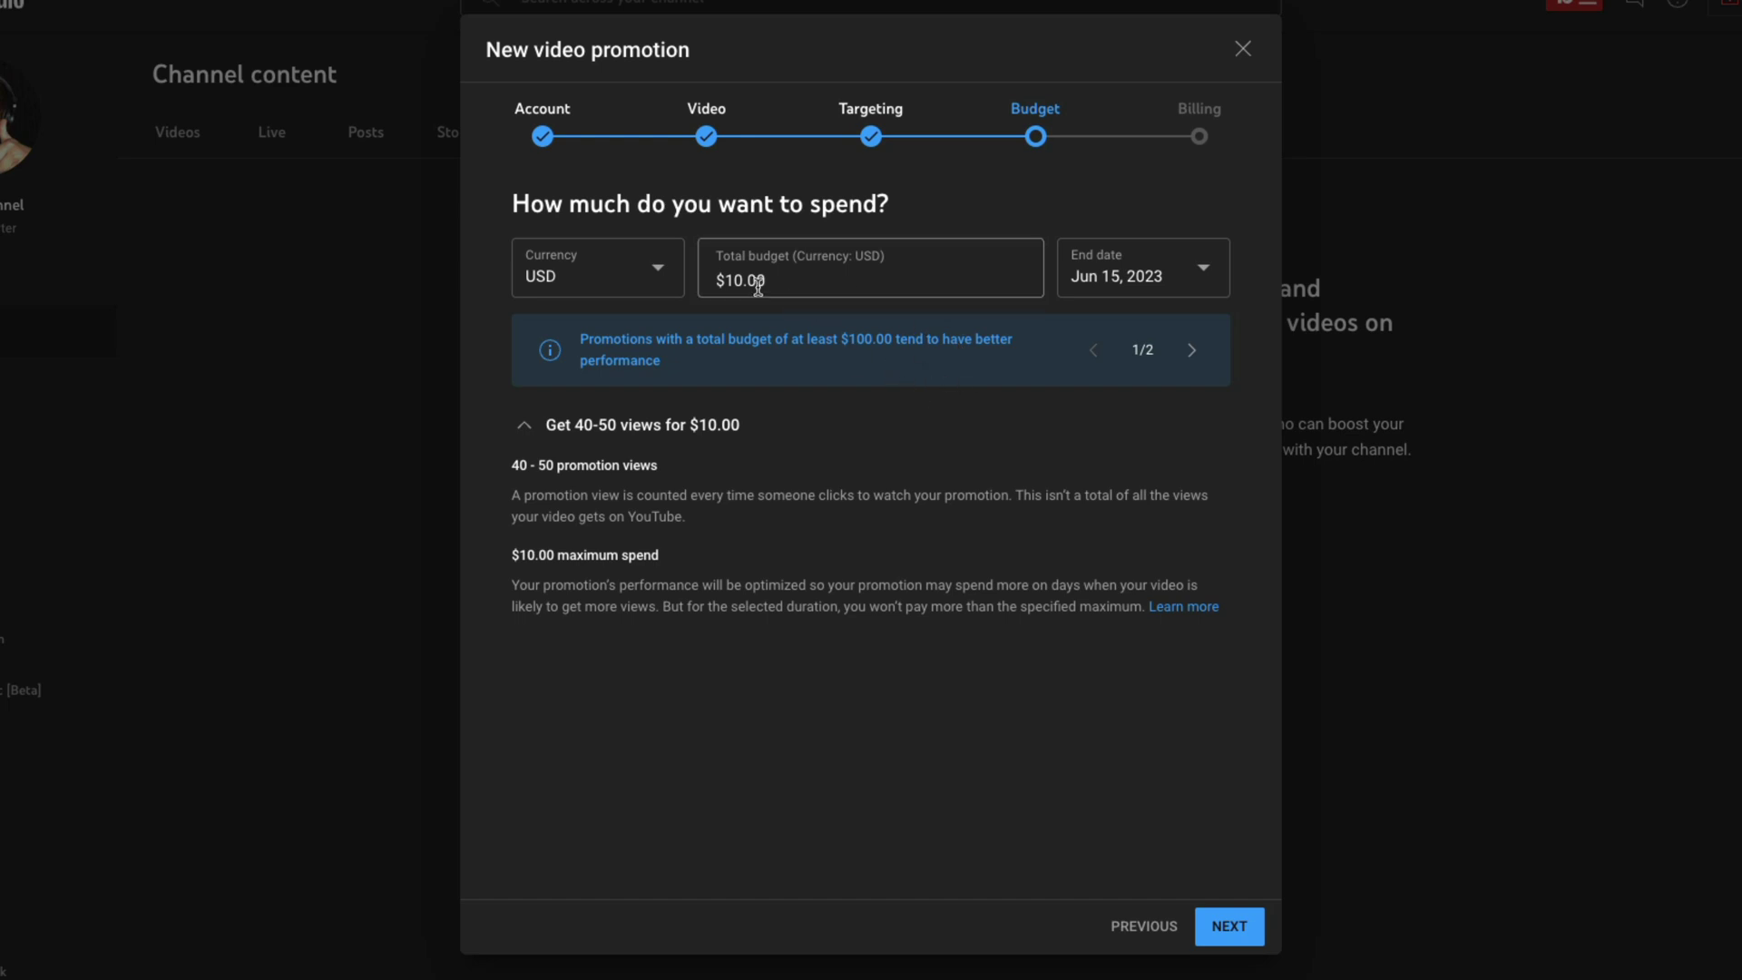
click(1192, 351)
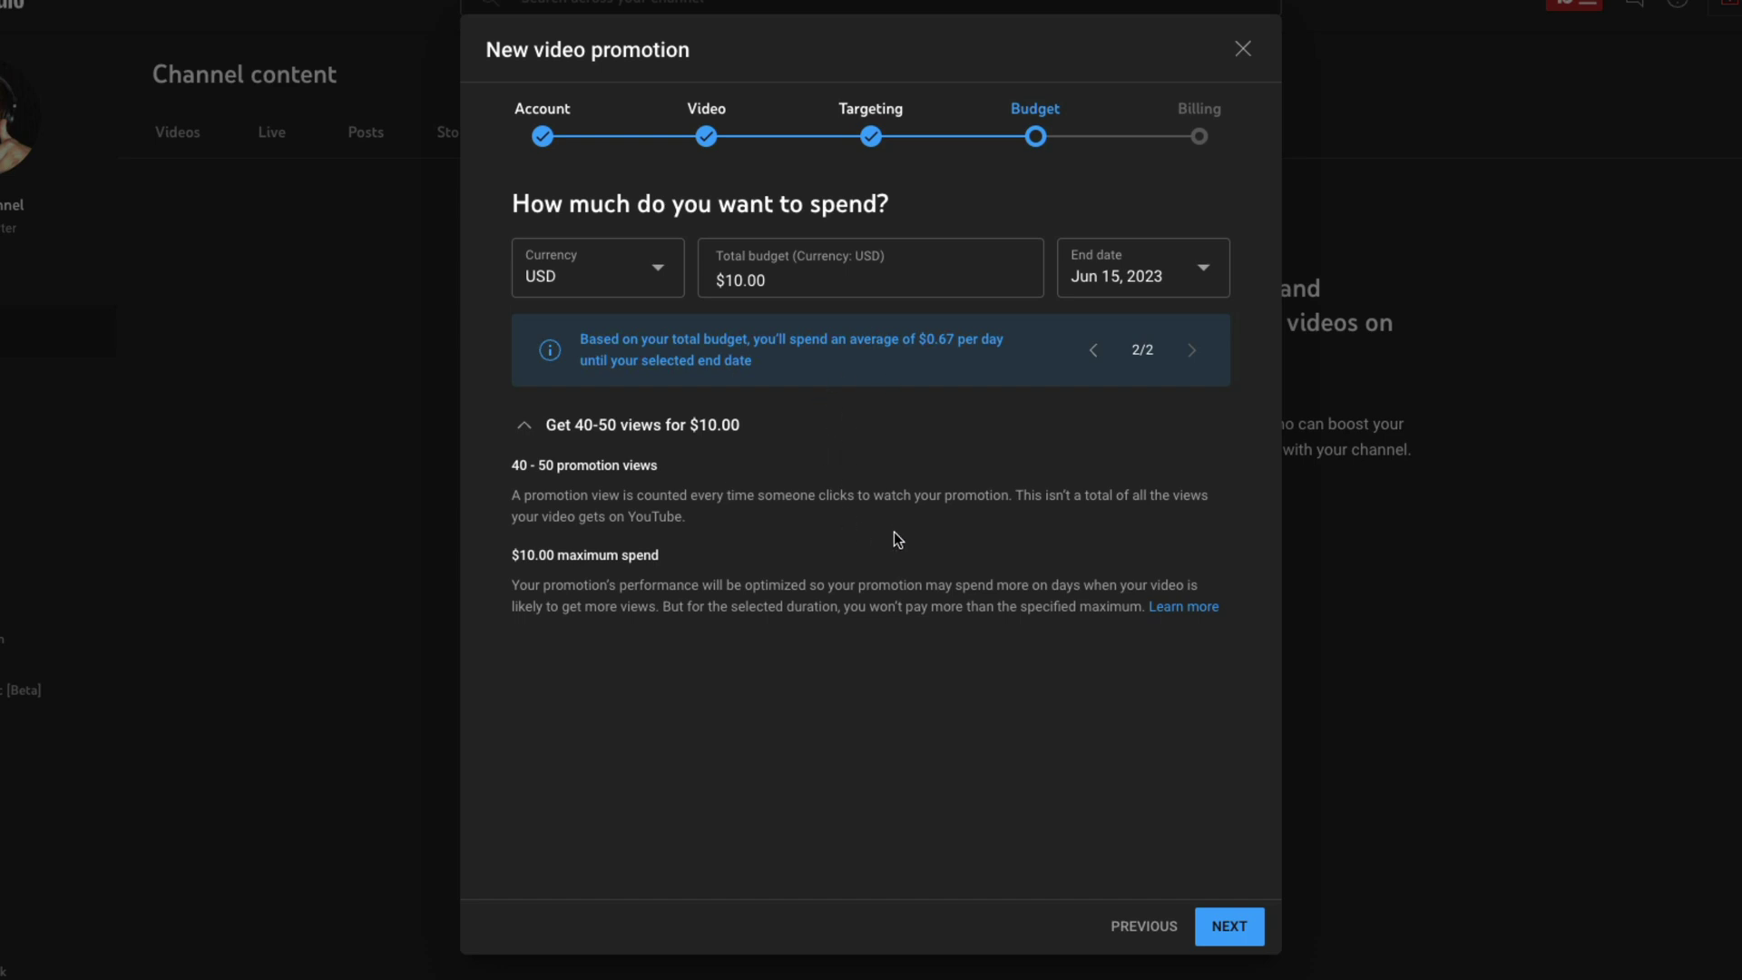
click(1119, 277)
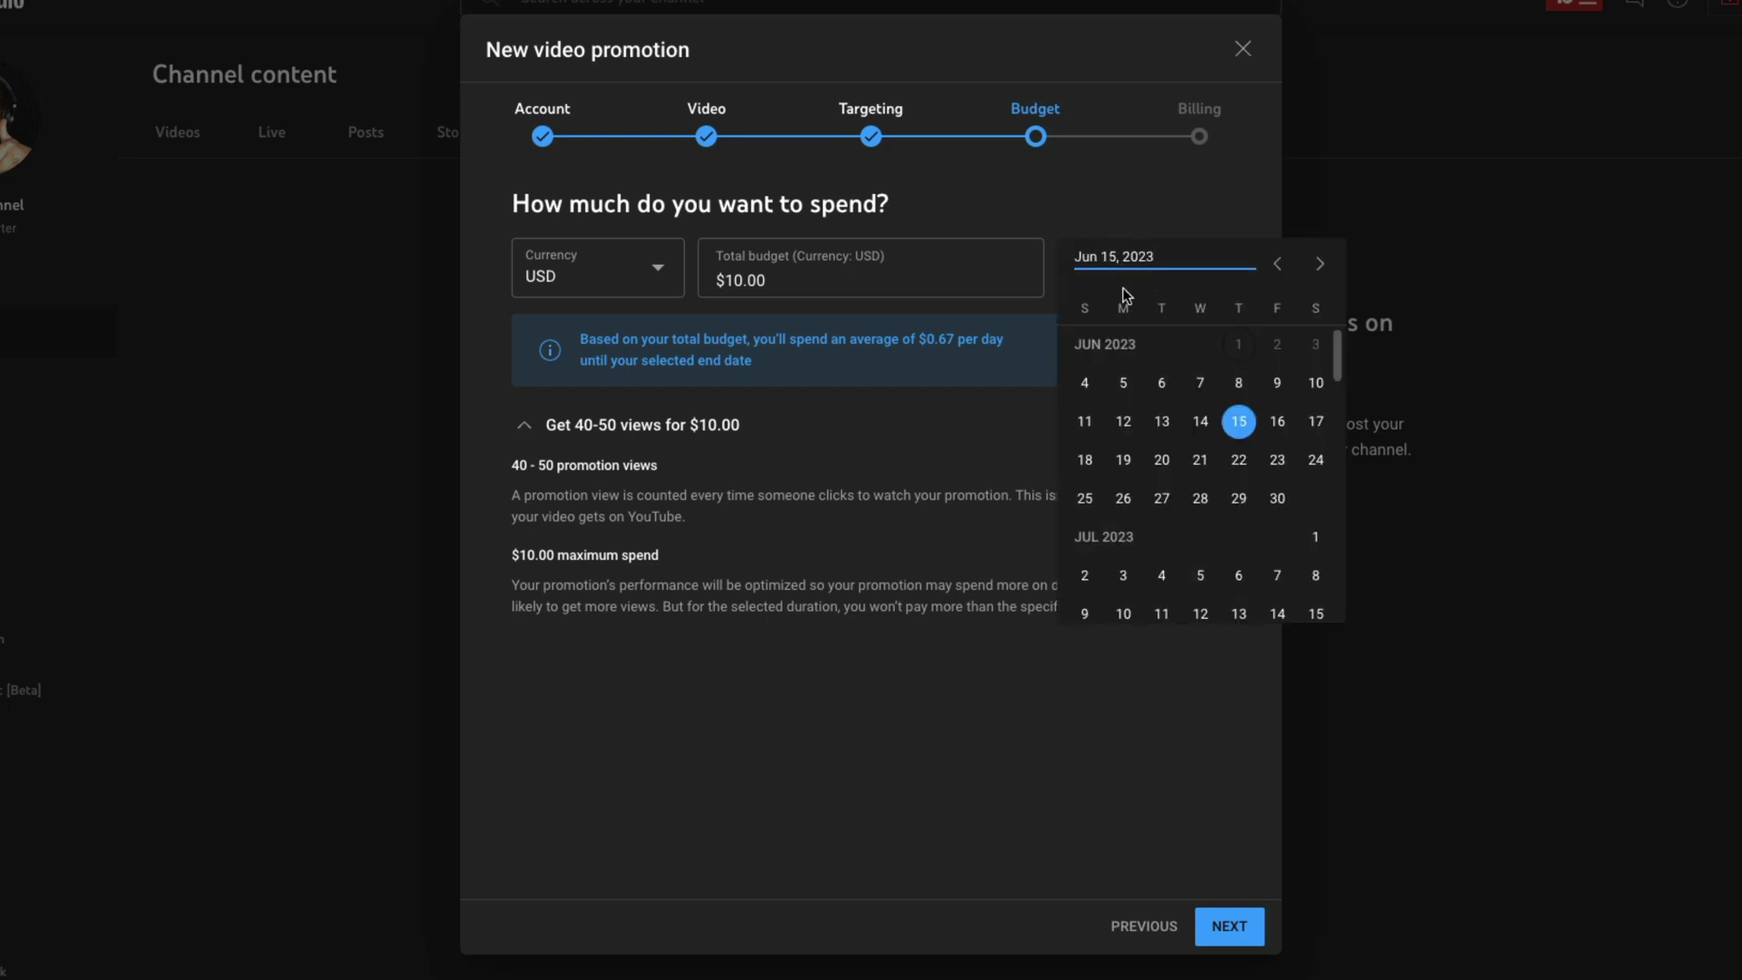
- Set the end date to Jun 8, 2023 and the total budget to $25.00
click(1239, 383)
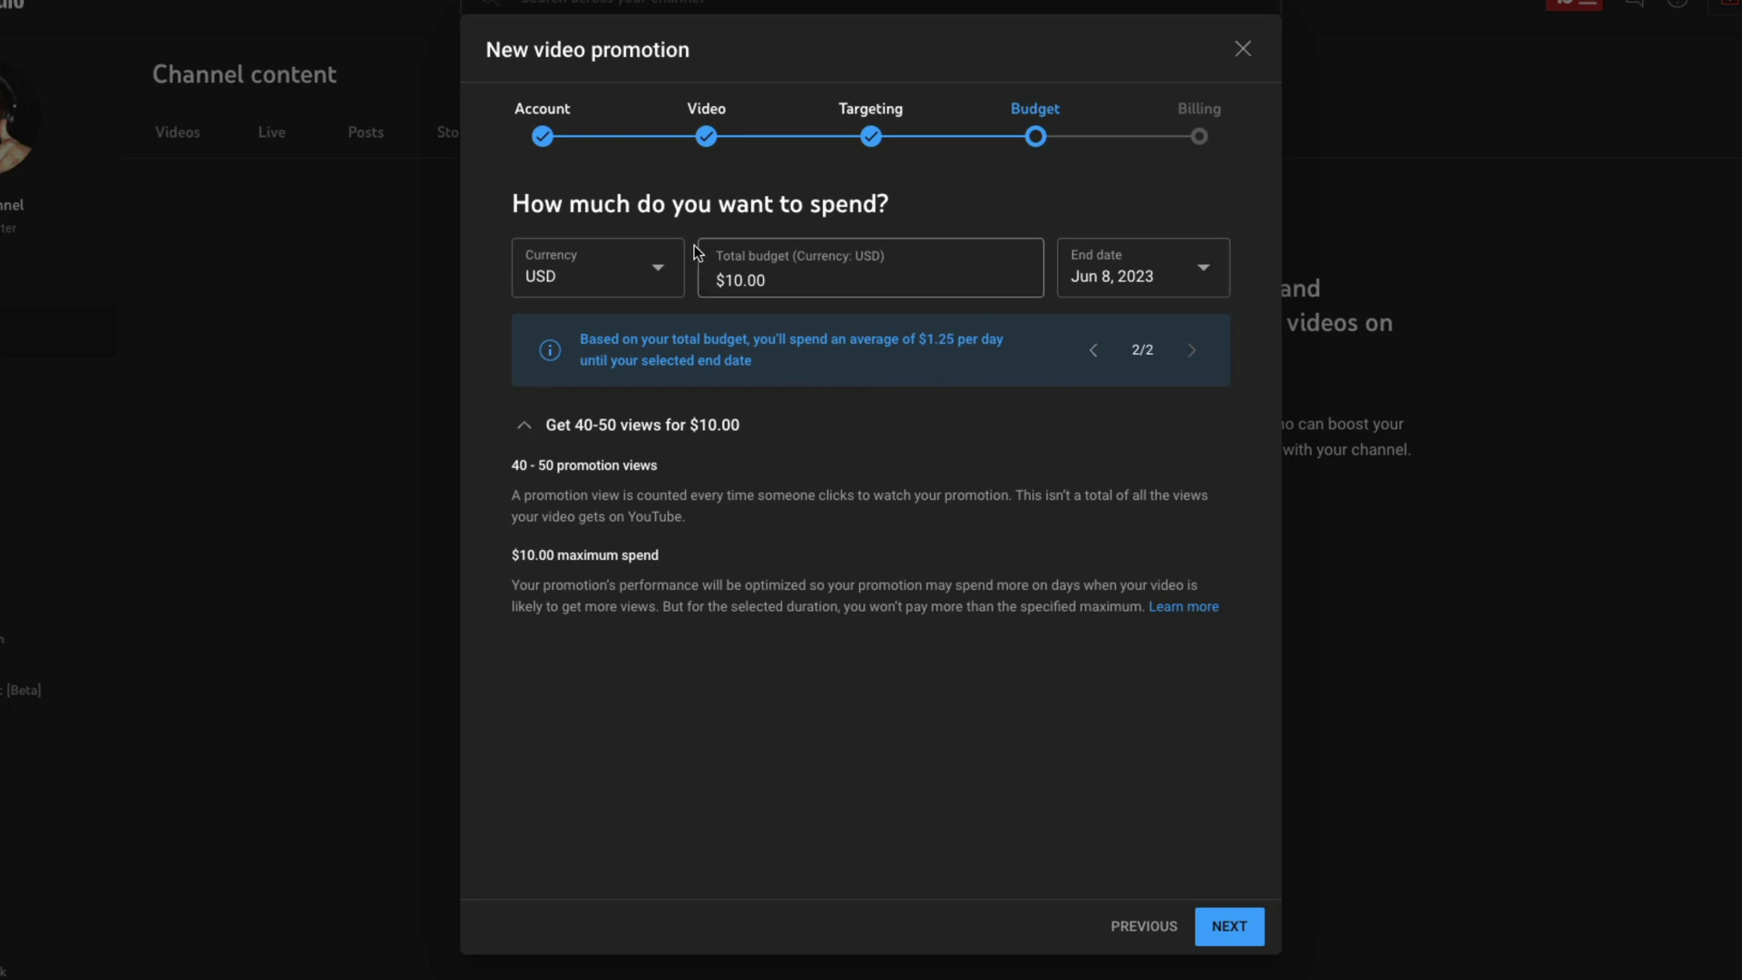
double_click(733, 268)
text(25)
drag(512, 494, 852, 489)
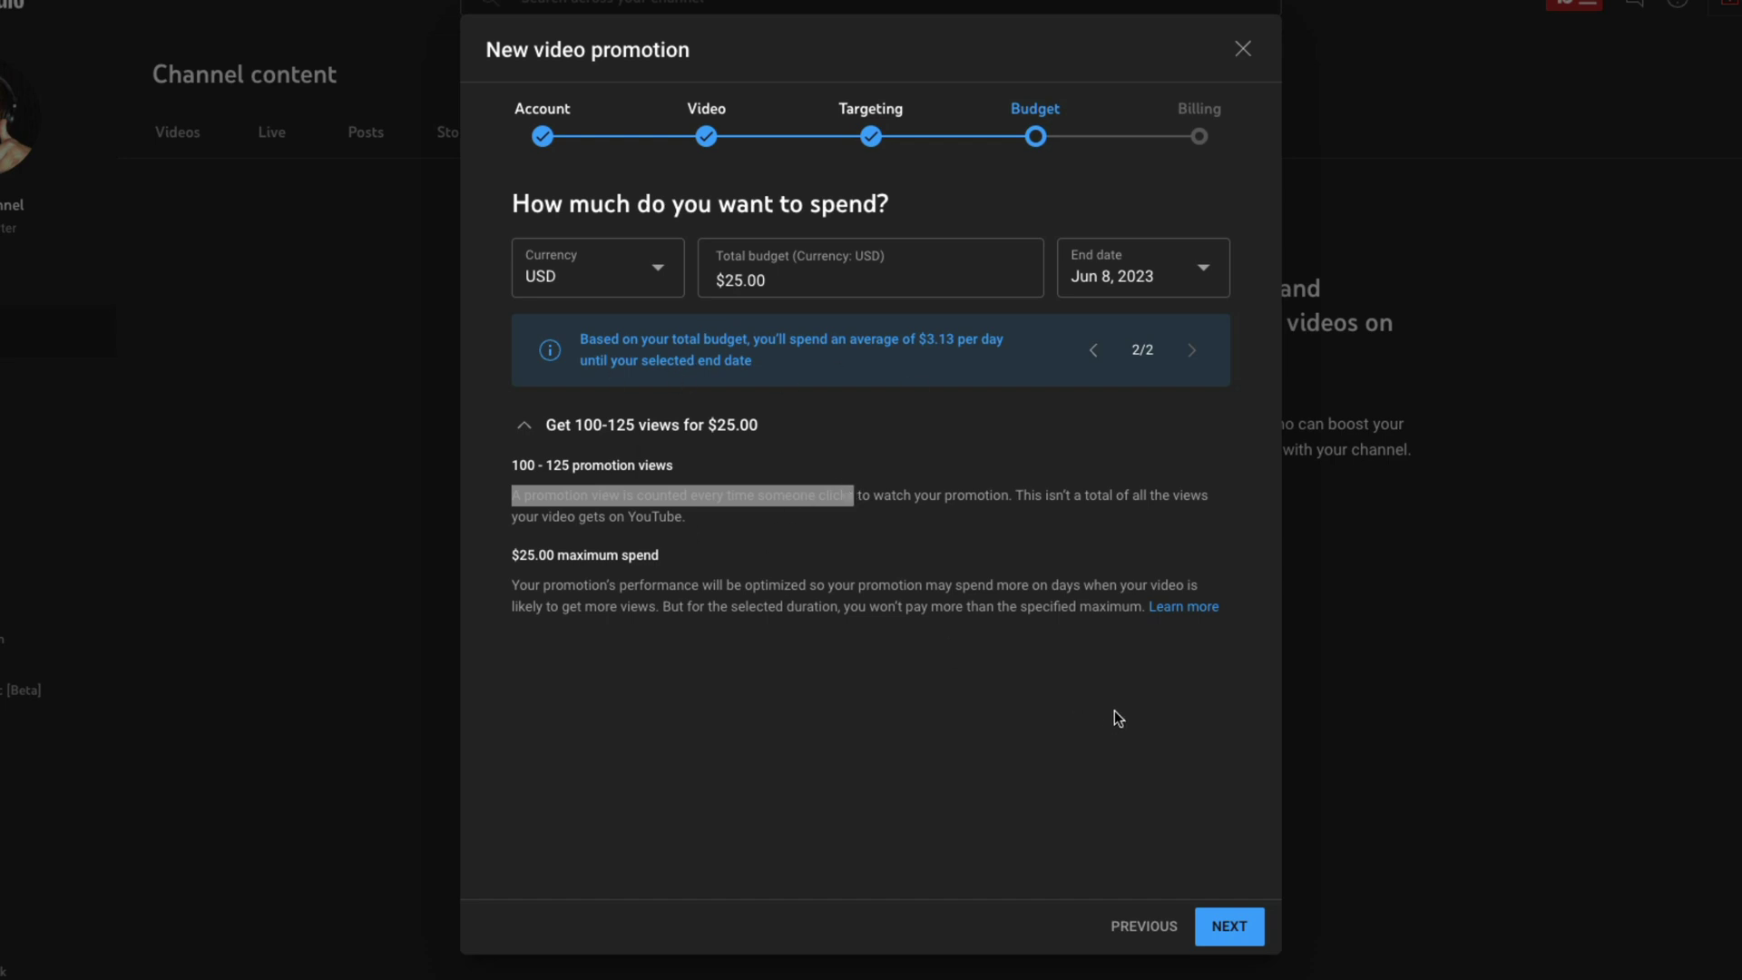
click(1231, 929)
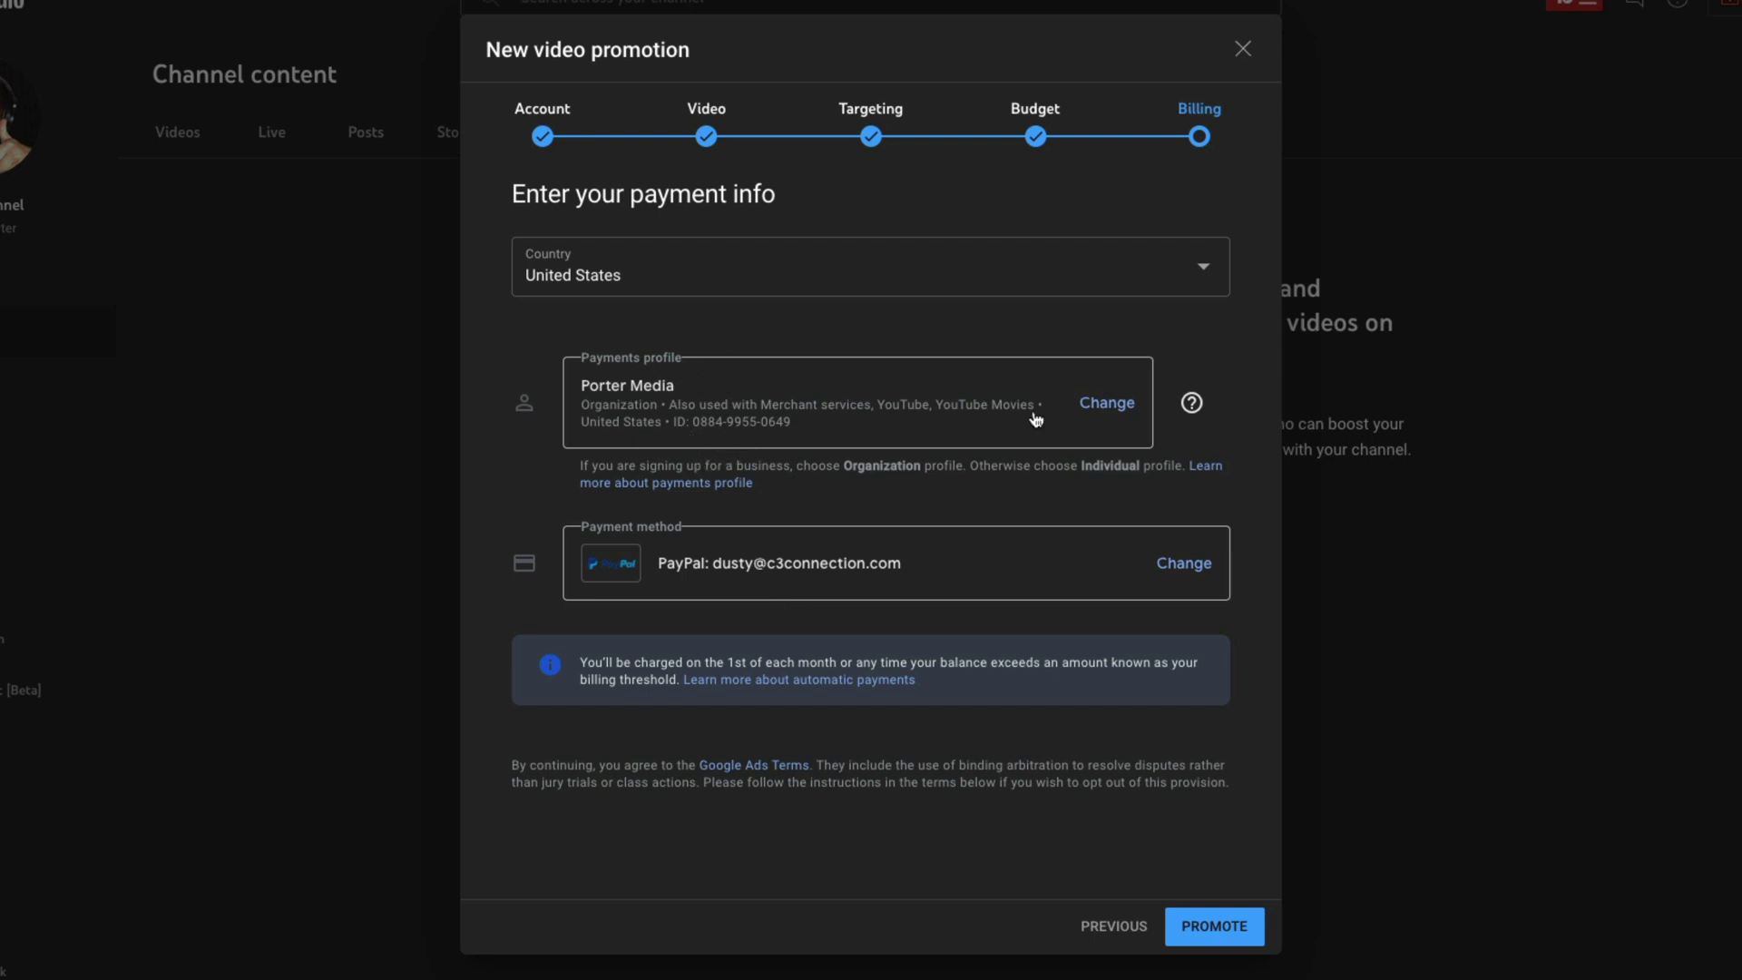
- Review the payments profile explanation and payment method options, keeping the existing PayPal account
click(1191, 403)
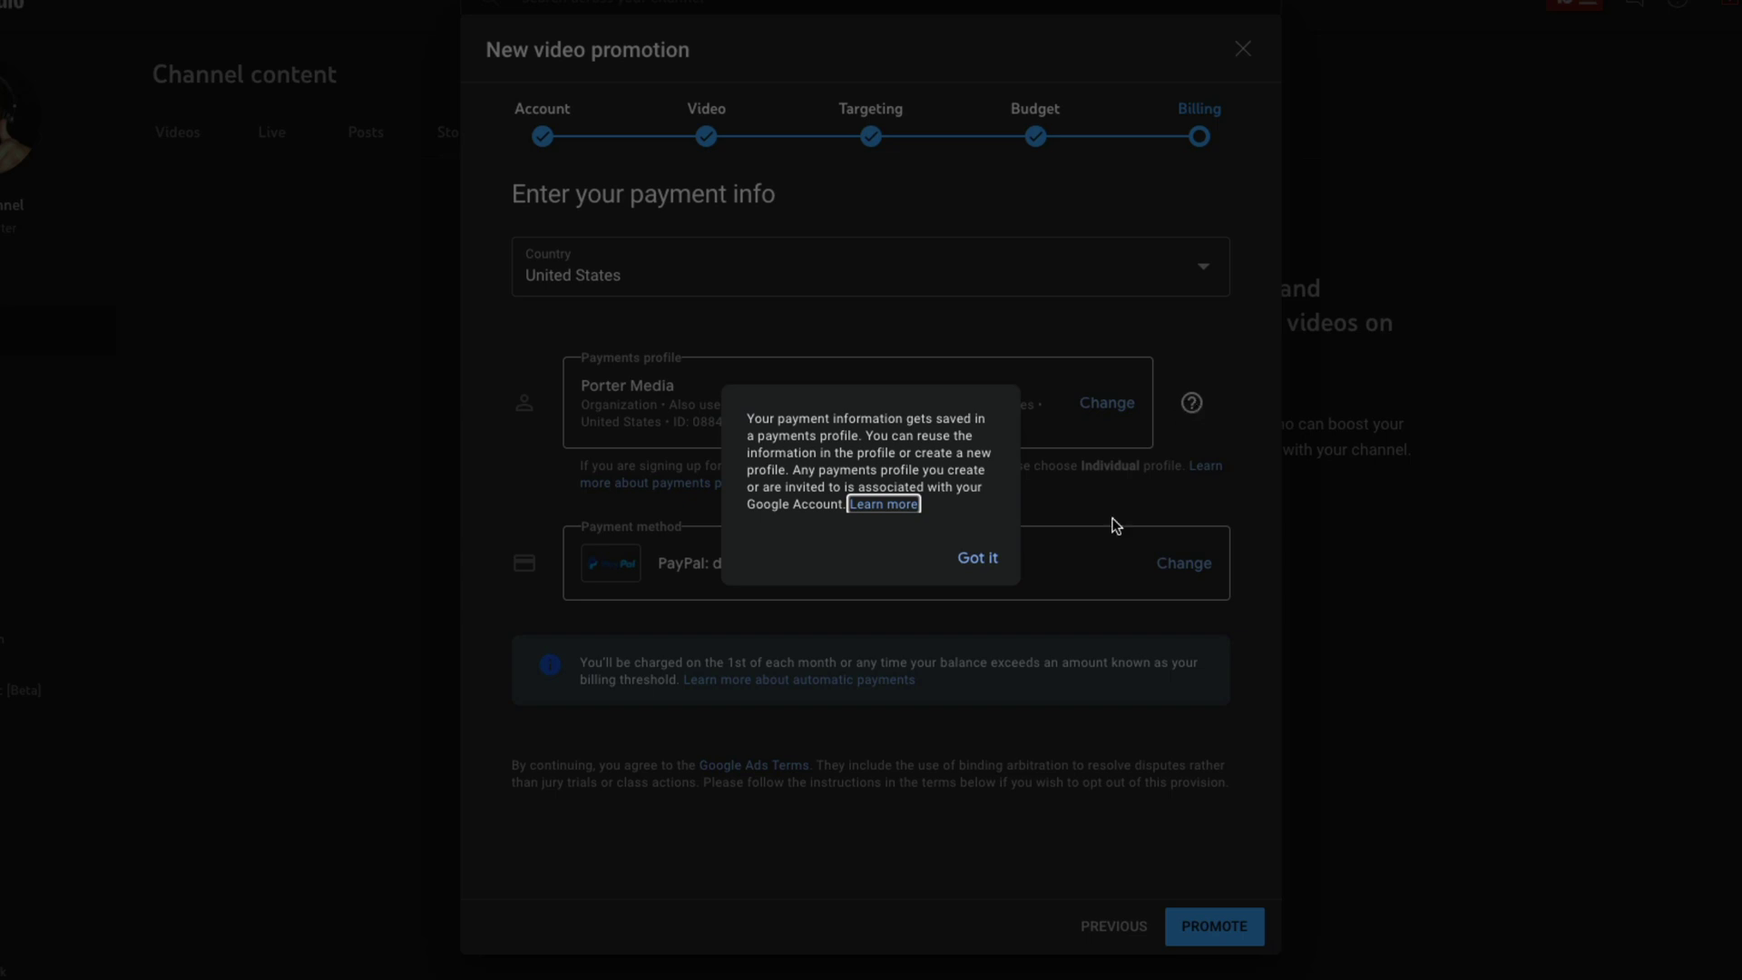
click(980, 557)
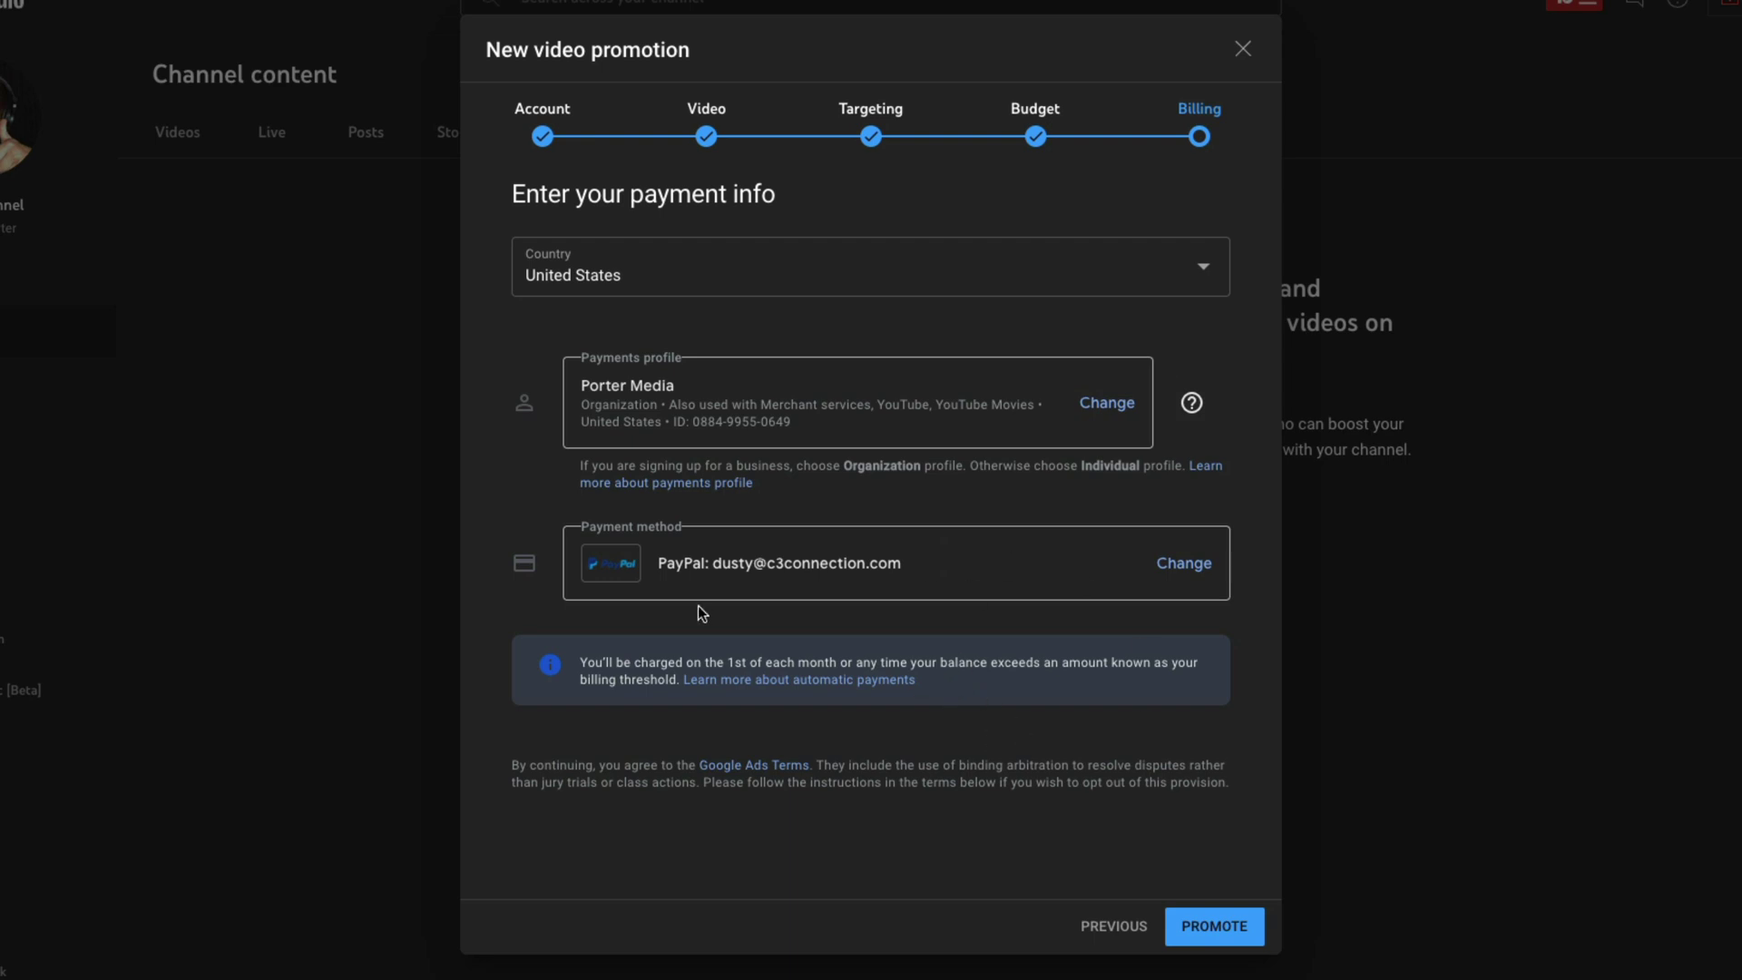
click(1189, 562)
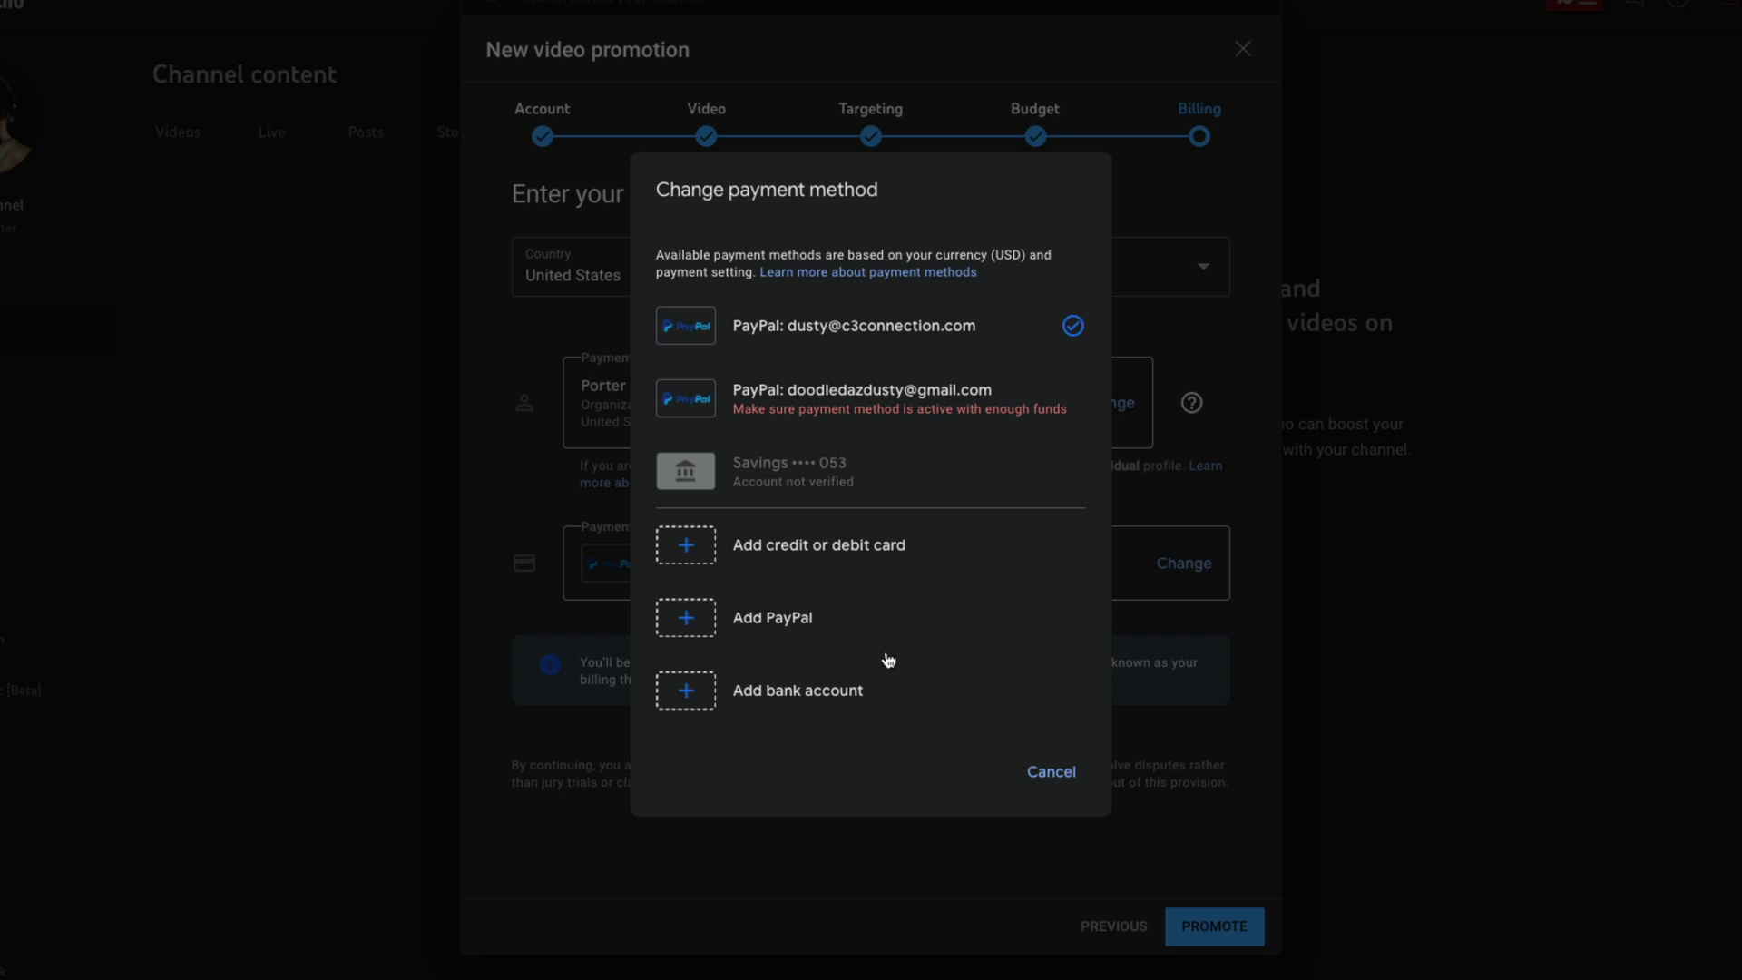
click(1034, 786)
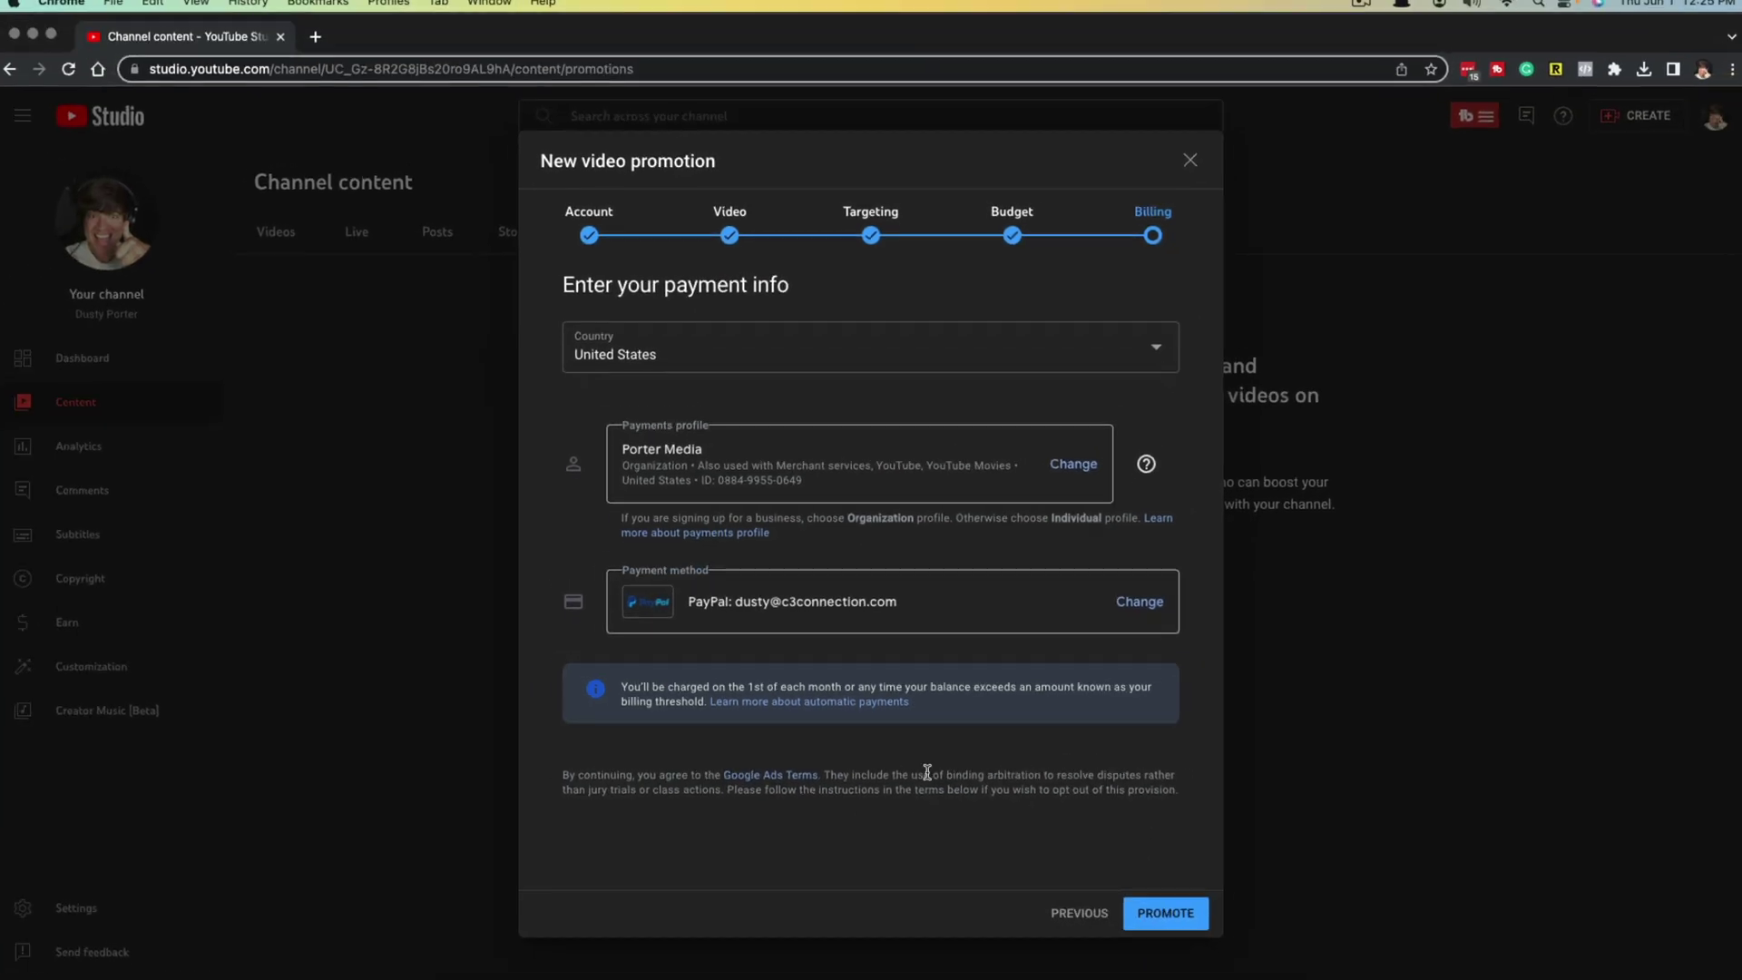
- Submit the promotion and check its Pending row with $0.00 cost in Promotions
click(1164, 910)
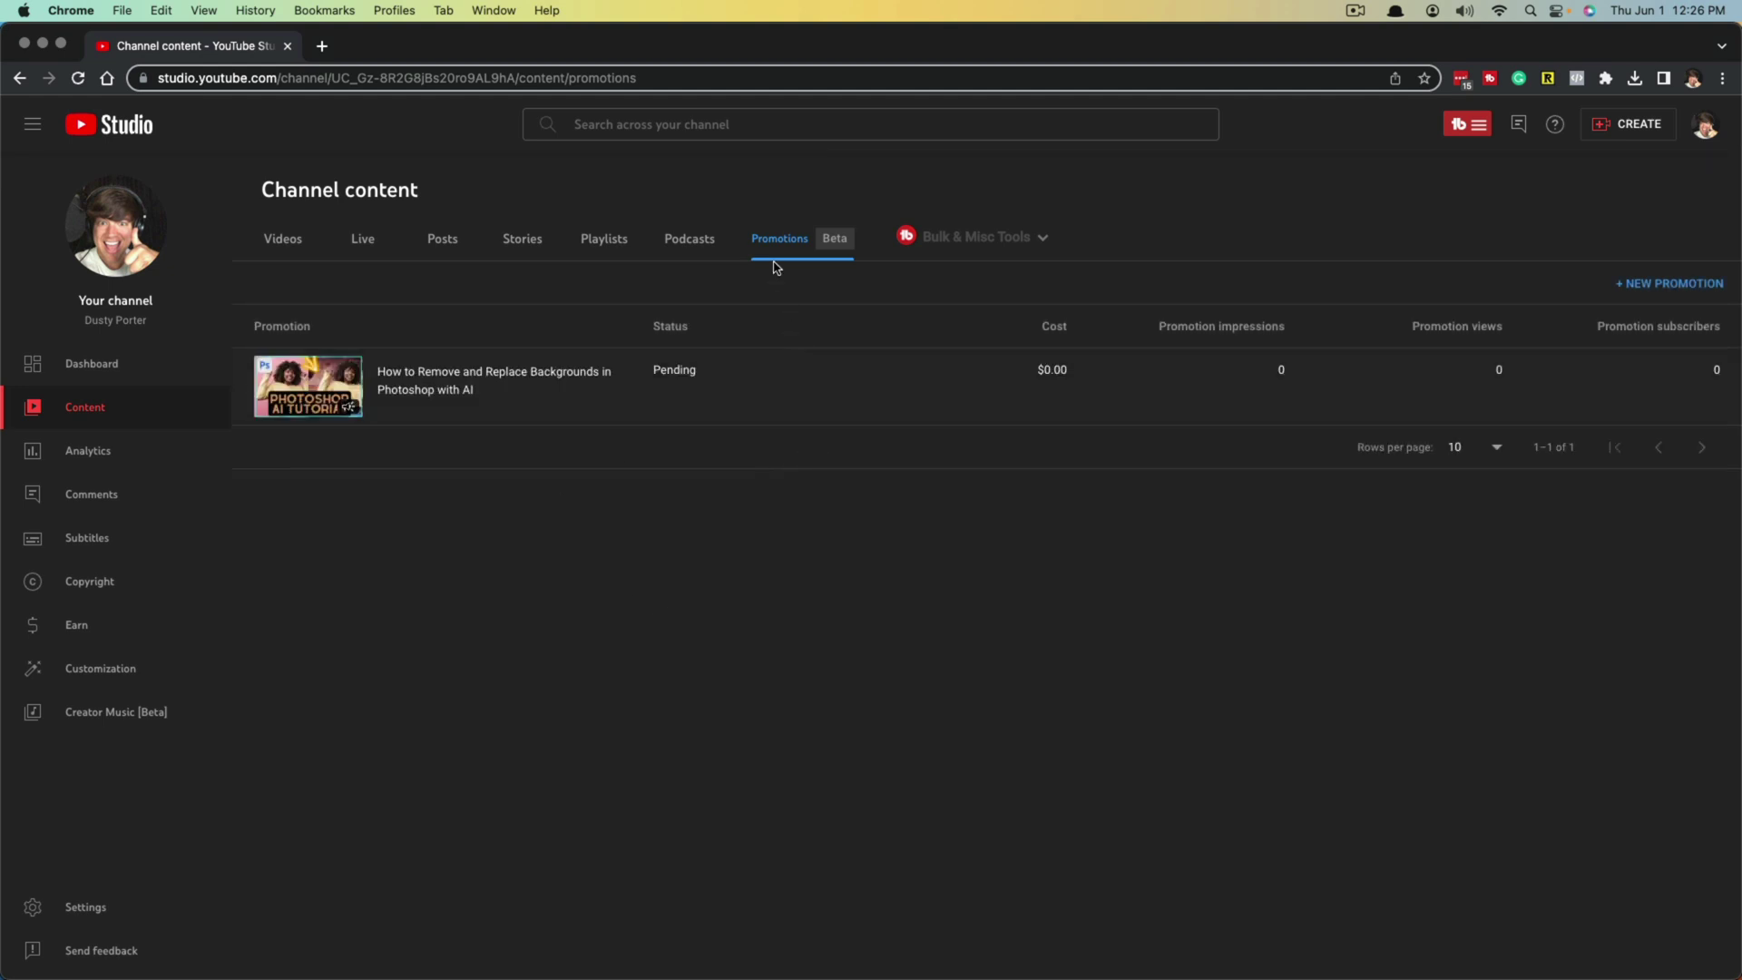
mouse_move(538, 412)
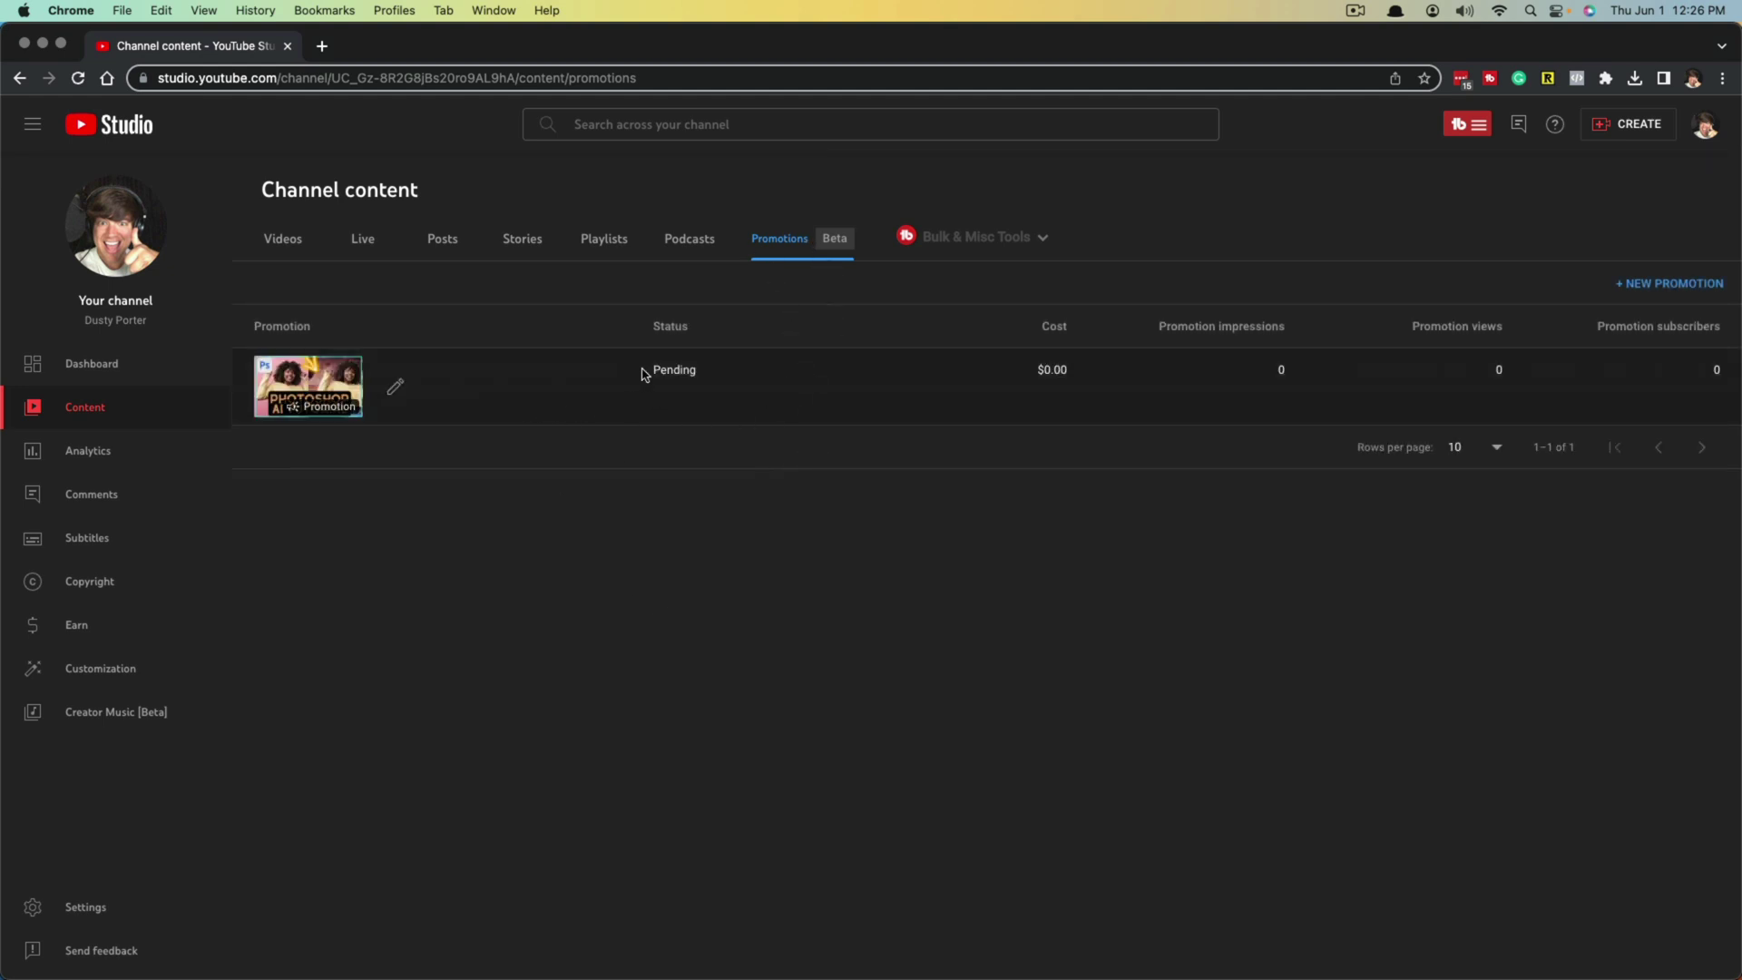
mouse_move(682, 367)
drag(1069, 374, 1035, 372)
click(397, 388)
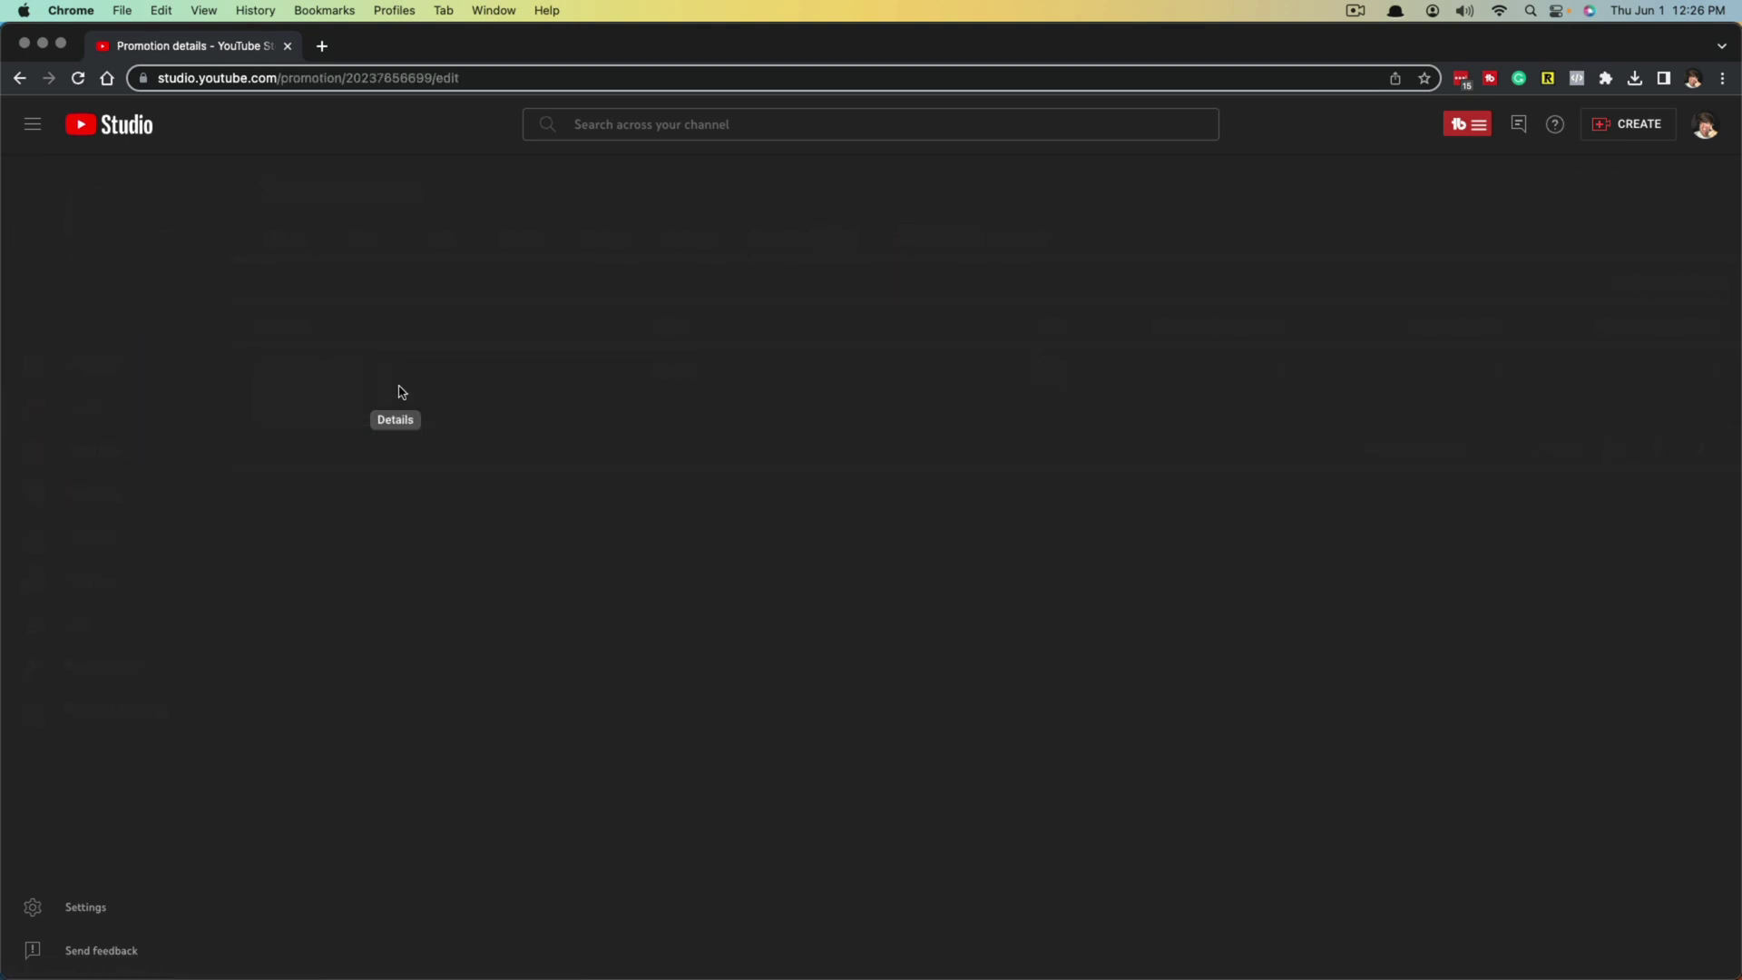
scroll(541, 767, down, 7)
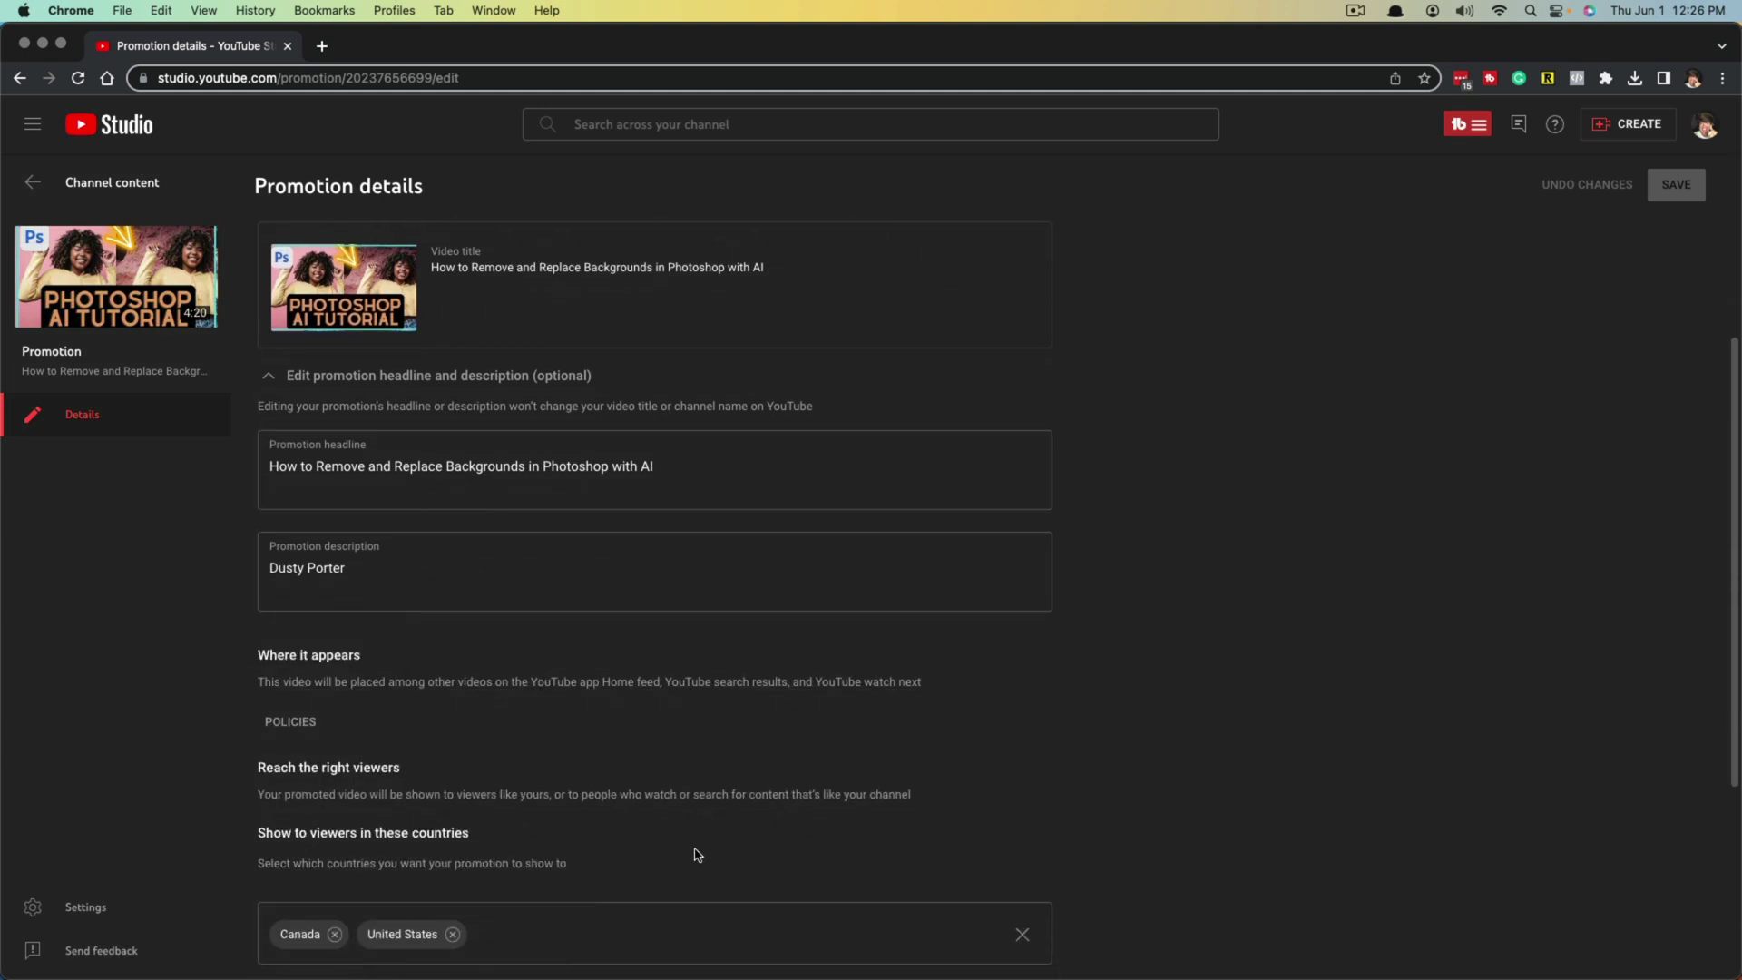
scroll(723, 675, up, 7)
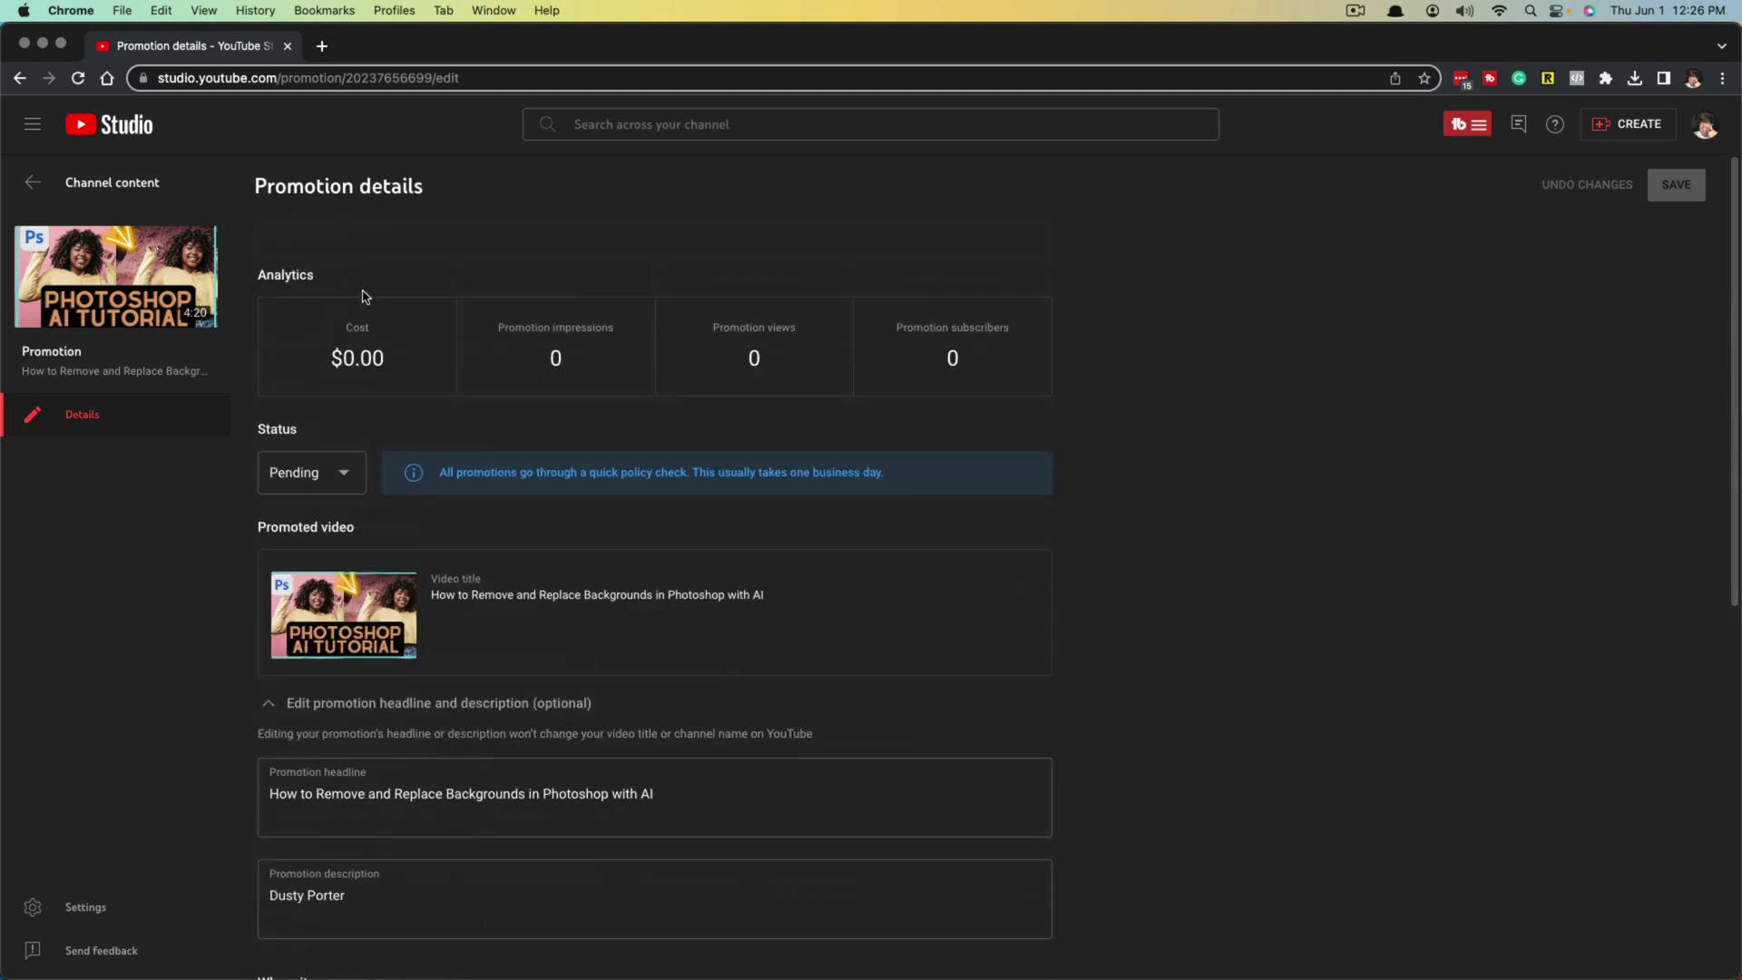
click(35, 184)
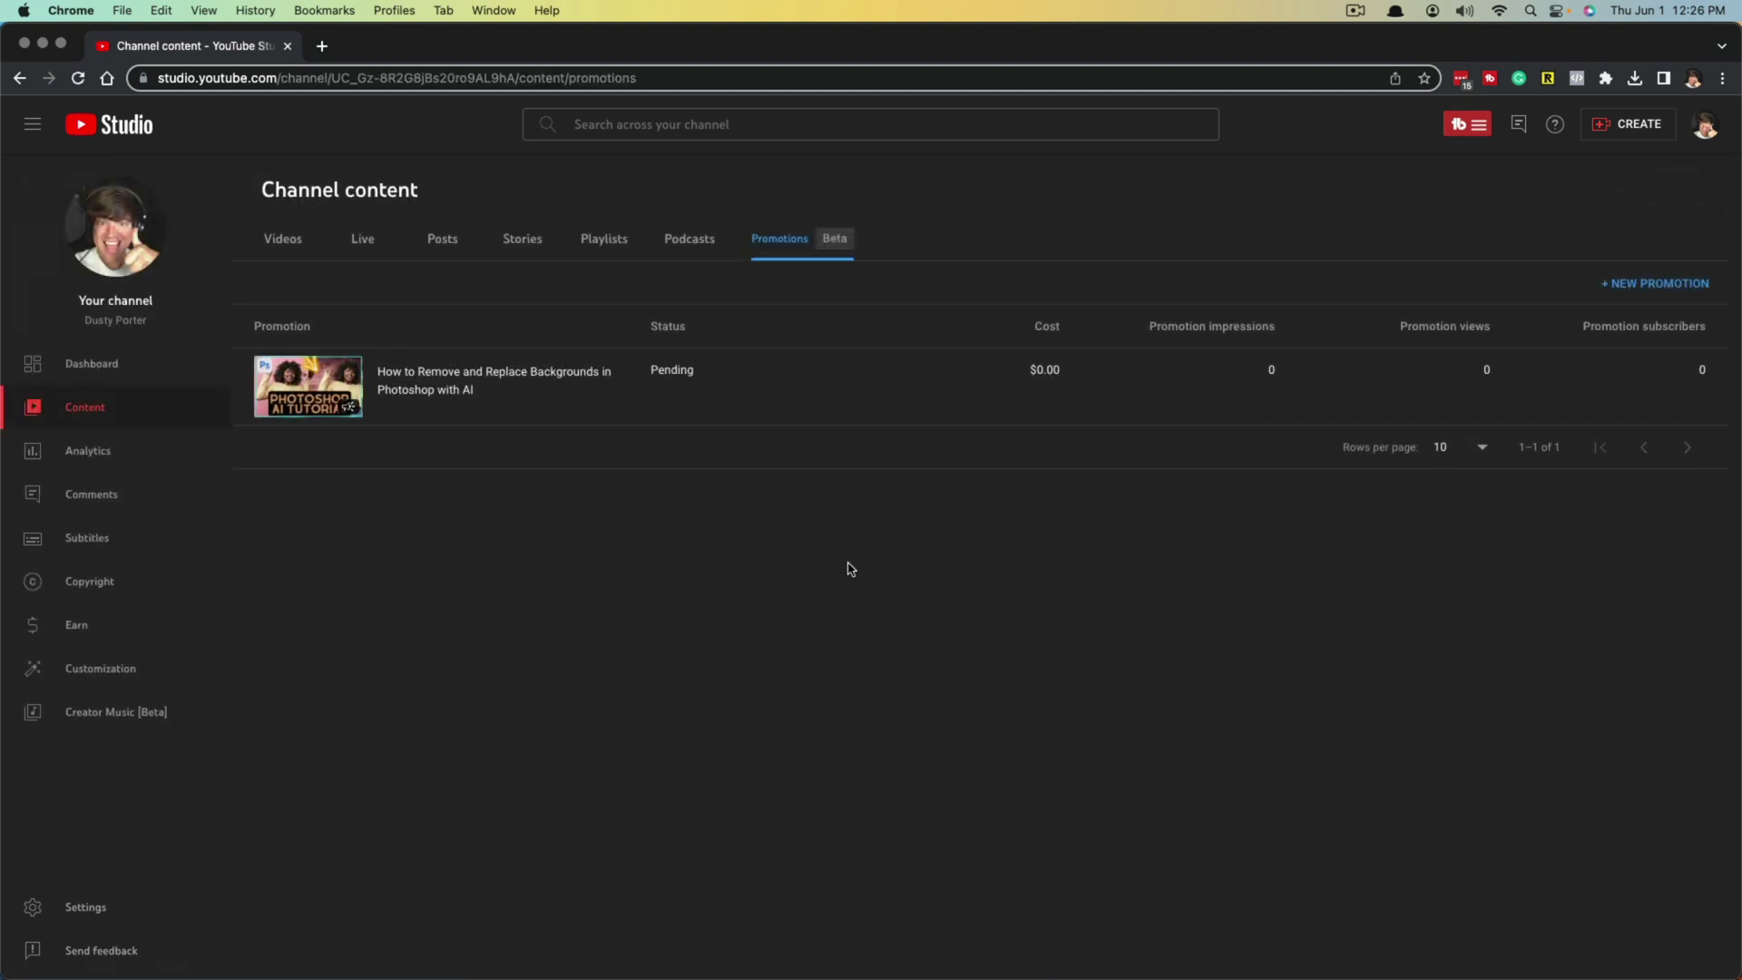